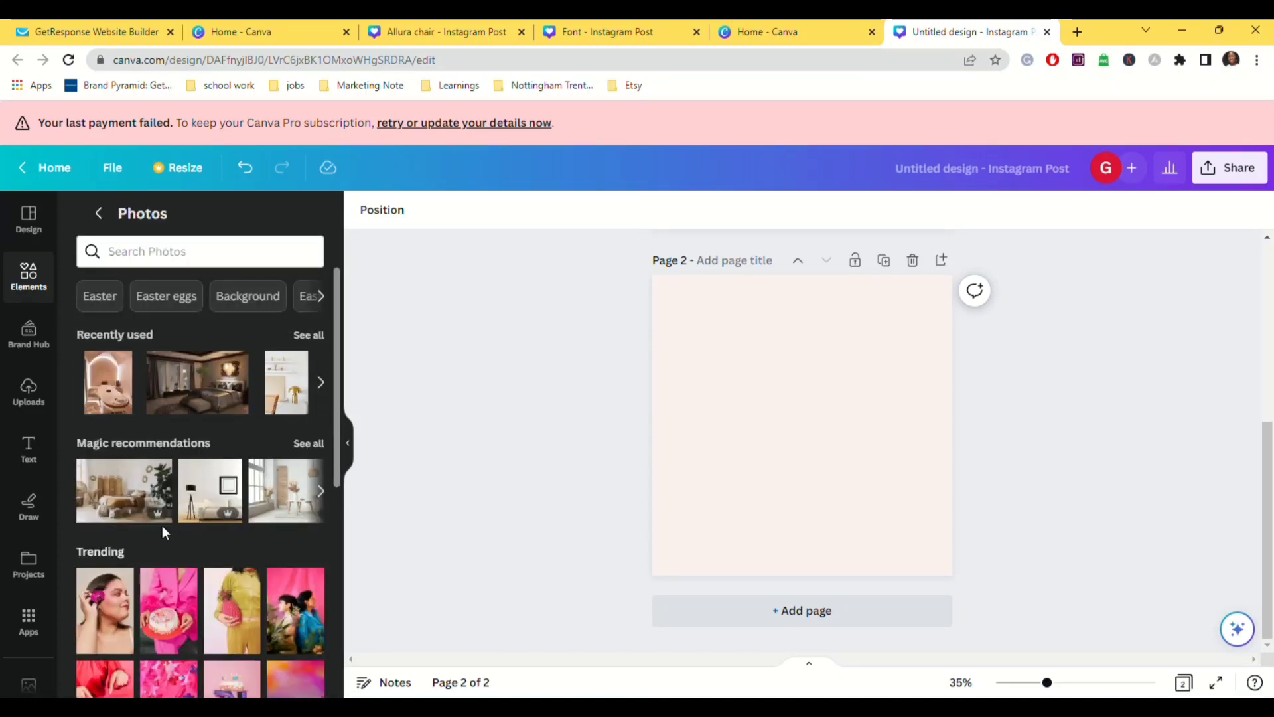
Step: Search the photo library for "interior design" and add the living room photo with the staircase to page 2
{"action": "left_click", "coordinate": [138, 257]}
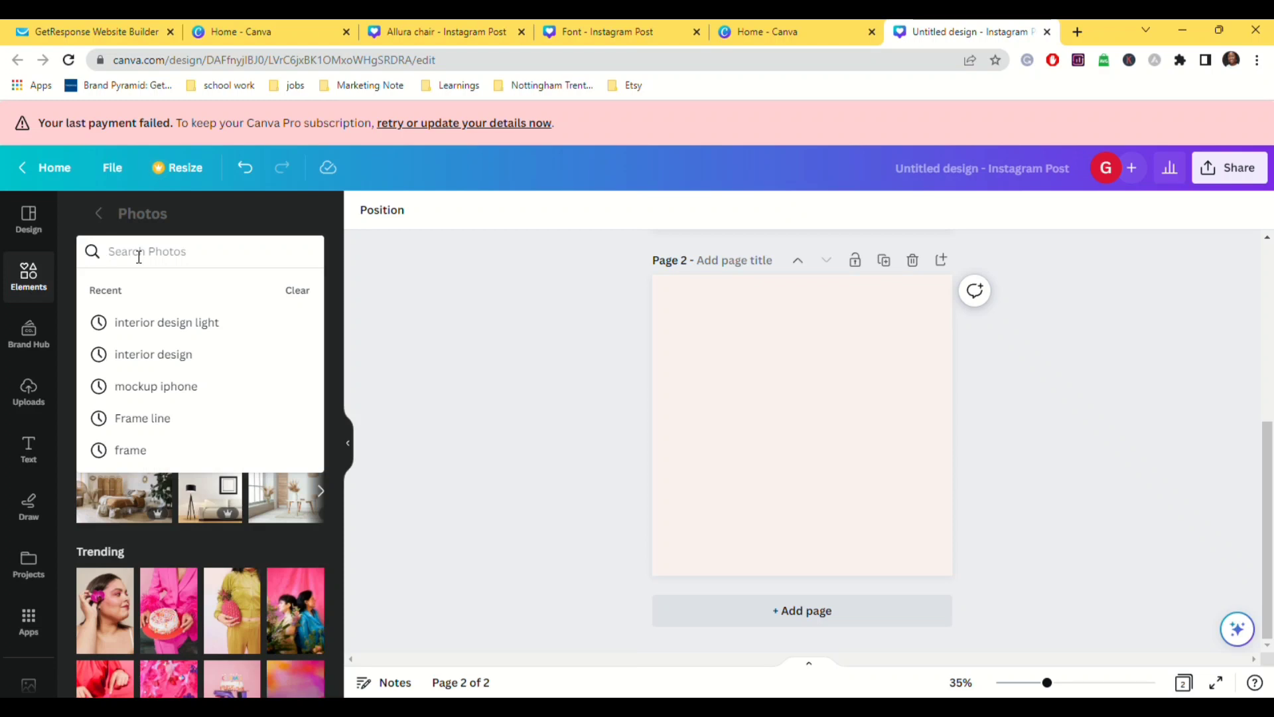
{"action": "left_click", "coordinate": [140, 354]}
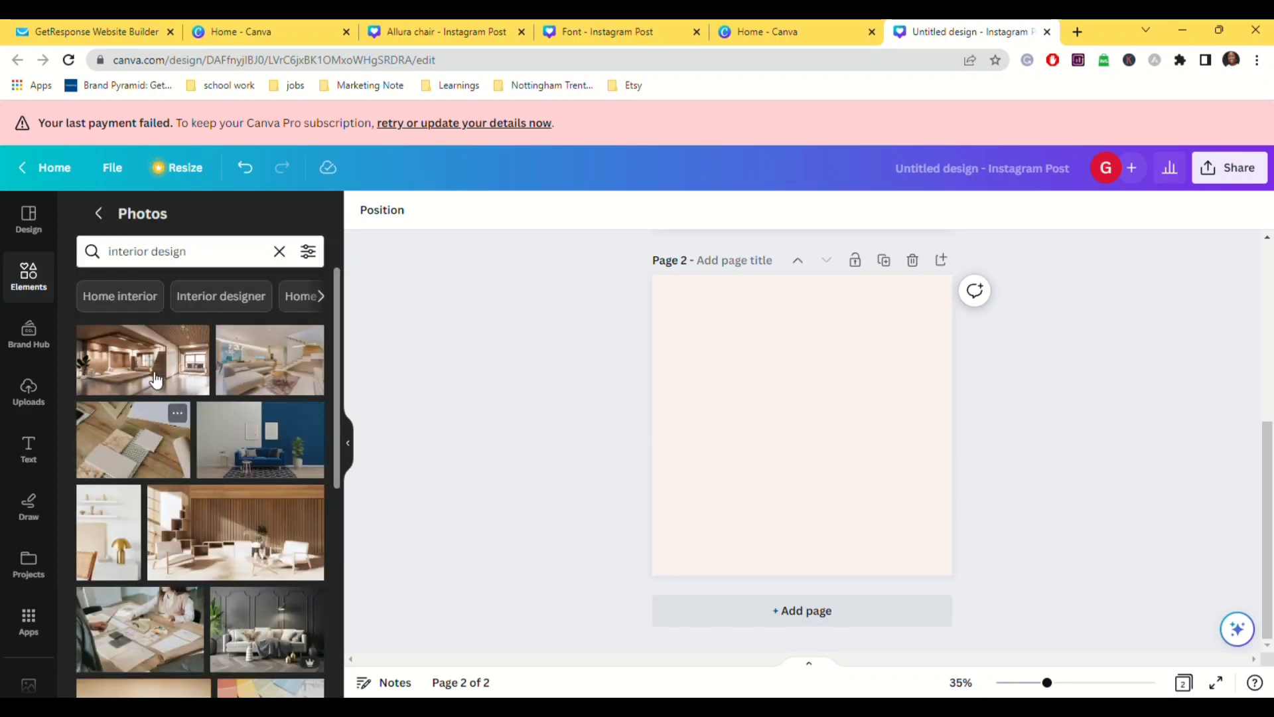
{"action": "left_click", "coordinate": [299, 371]}
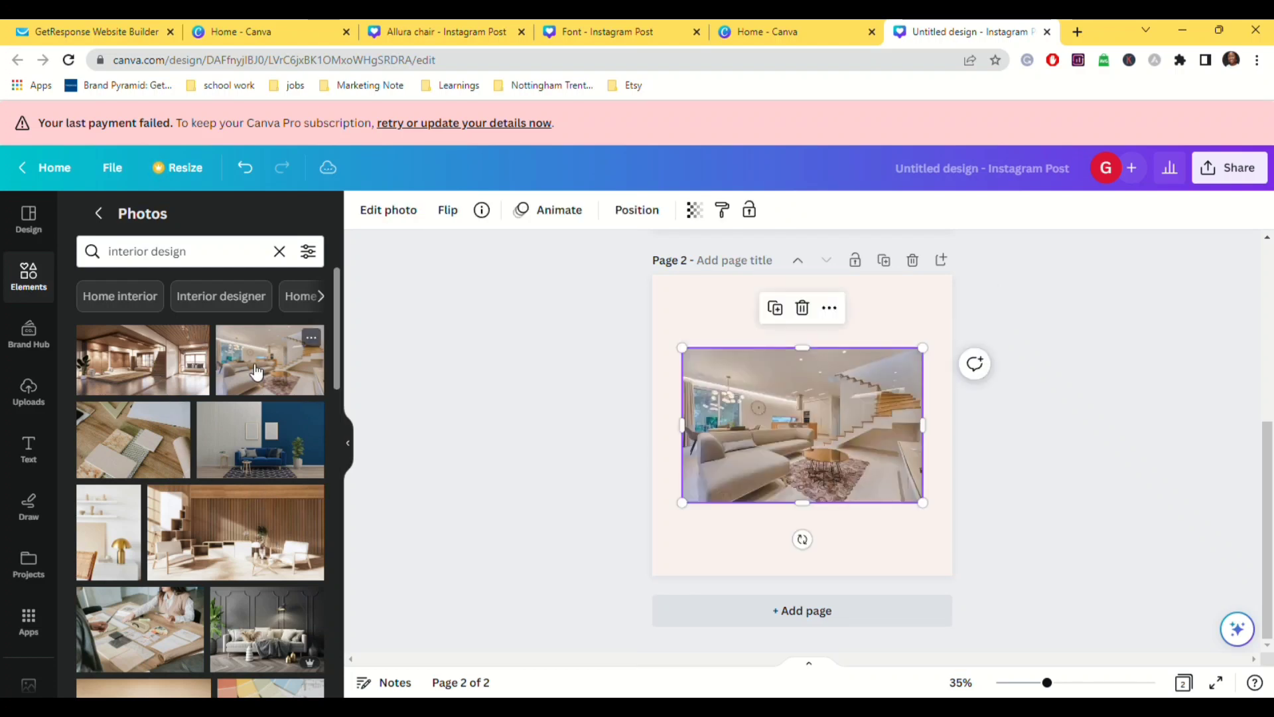
Step: Enlarge the living room photo until it fills page 2 as the background and shift its crop slightly
{"action": "left_click_drag", "start_coordinate": [998, 517], "coordinate": [1095, 604]}
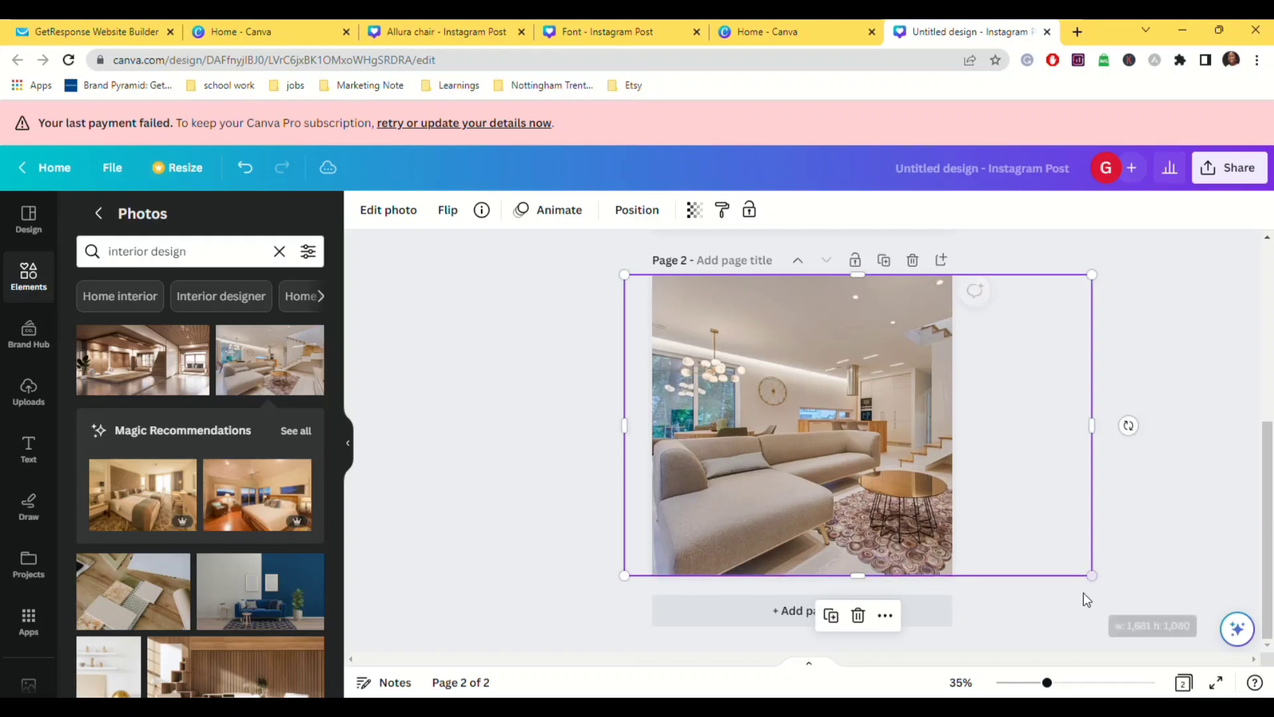
{"action": "left_click", "coordinate": [1128, 425]}
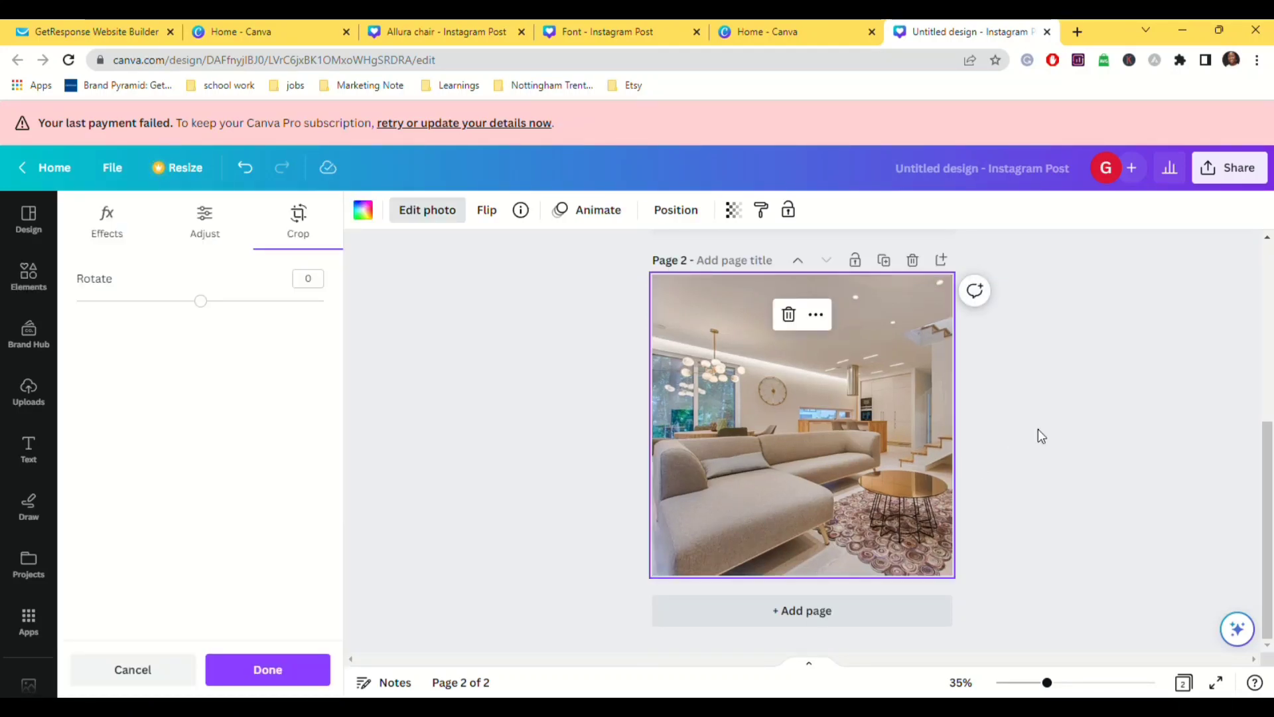
{"action": "left_click", "coordinate": [1038, 429]}
{"action": "double_click", "coordinate": [865, 430]}
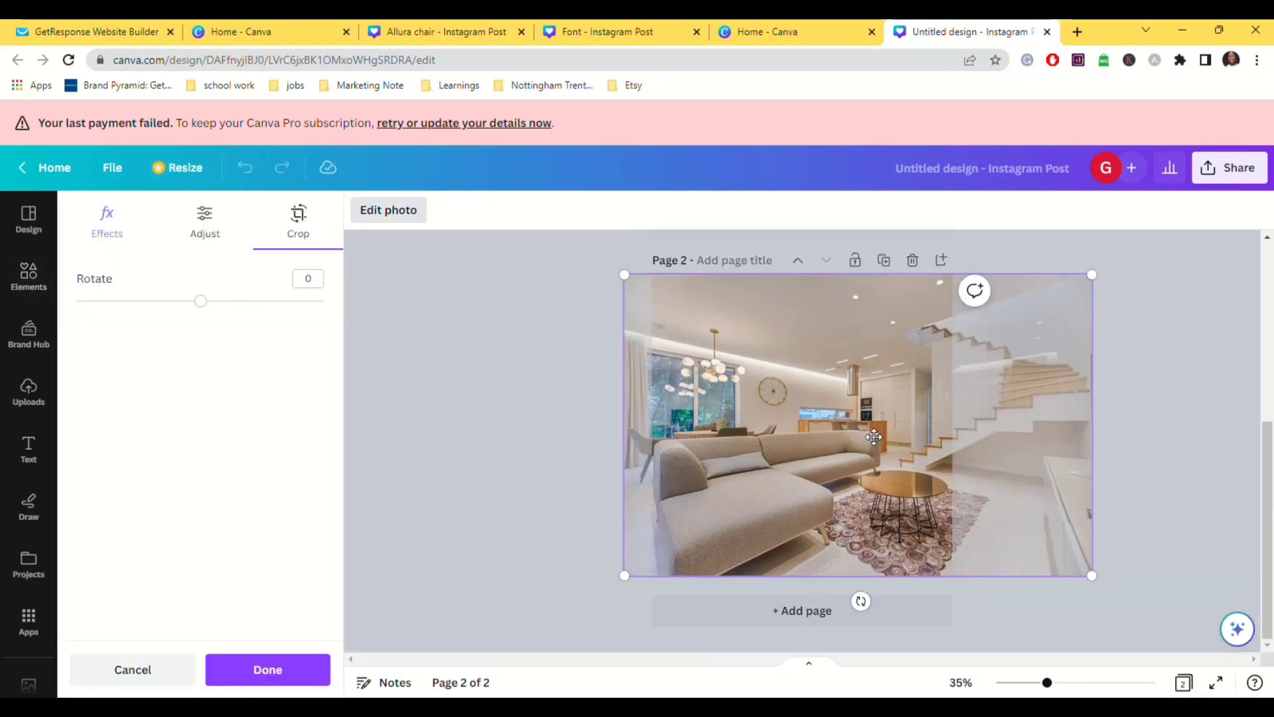
{"action": "mouse_move", "coordinate": [873, 436]}
{"action": "left_mouse_down"}
{"action": "mouse_move", "coordinate": [831, 443]}
{"action": "mouse_move", "coordinate": [852, 443]}
{"action": "left_mouse_up"}
{"action": "left_click", "coordinate": [1177, 349]}
Step: Add a circle from the basic shapes and centre it on page 2 over the photo
{"action": "left_click", "coordinate": [28, 275]}
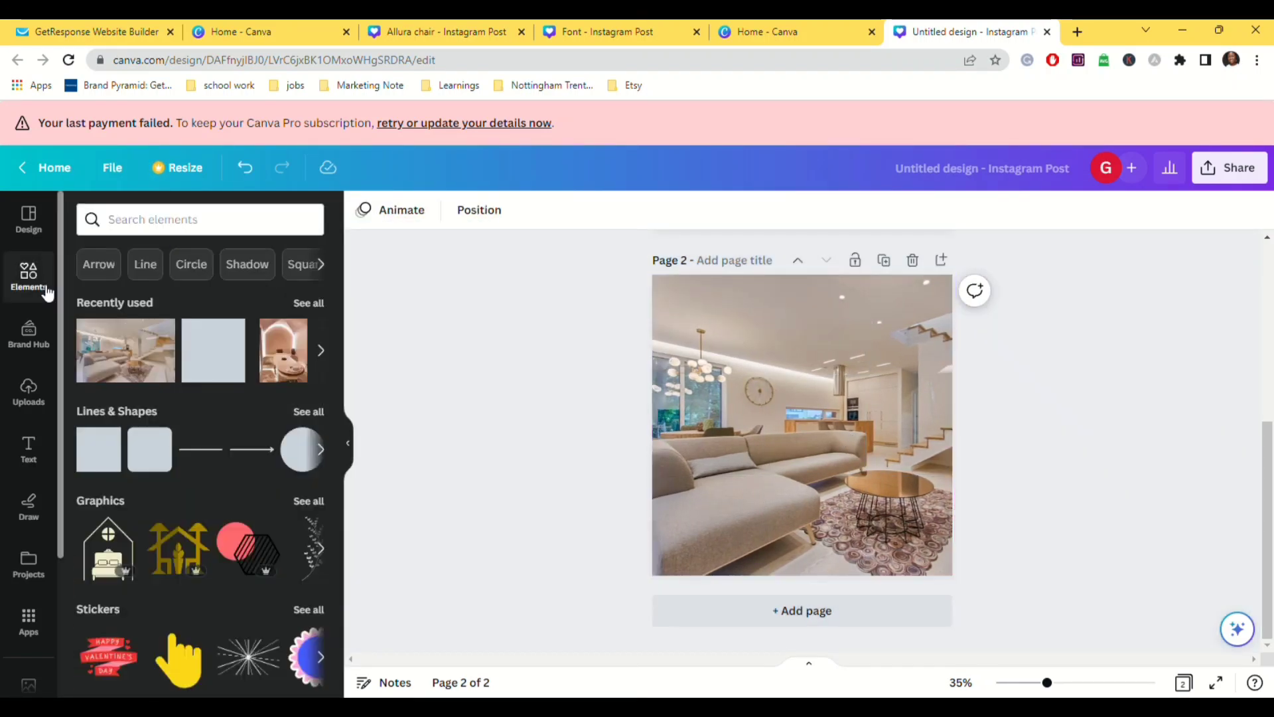
{"action": "left_click", "coordinate": [163, 411]}
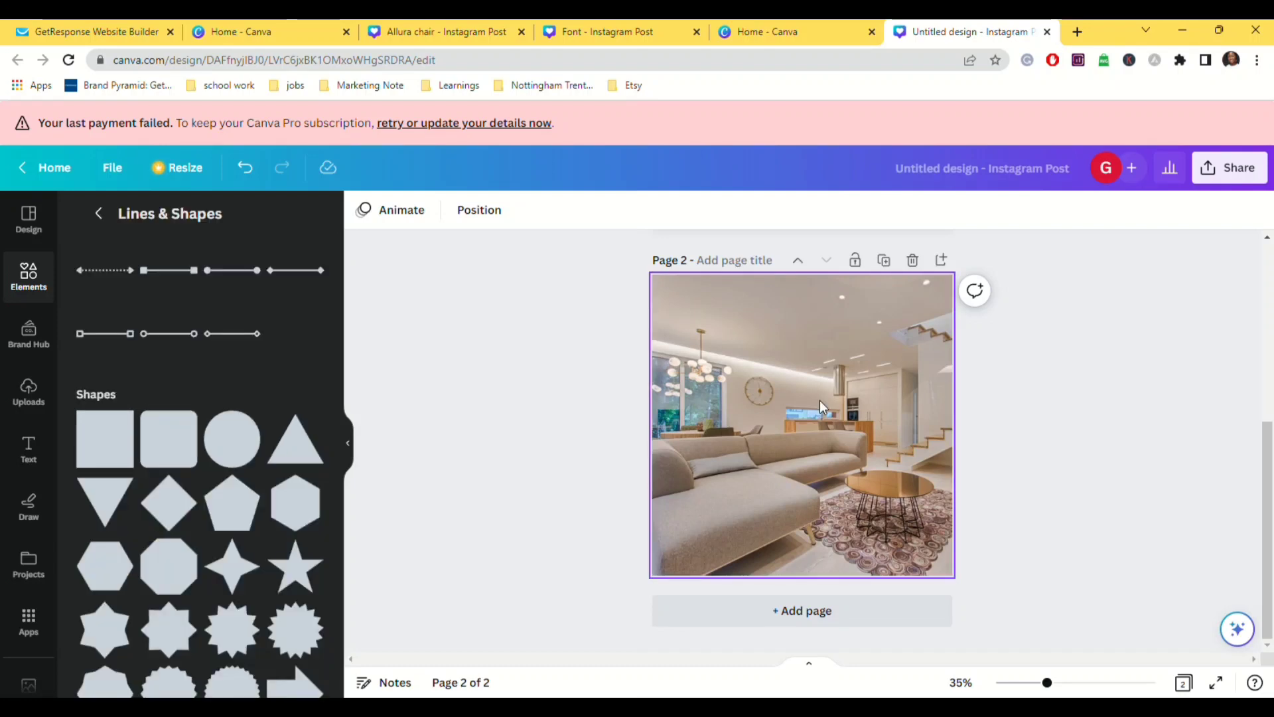
{"action": "left_click", "coordinate": [250, 458]}
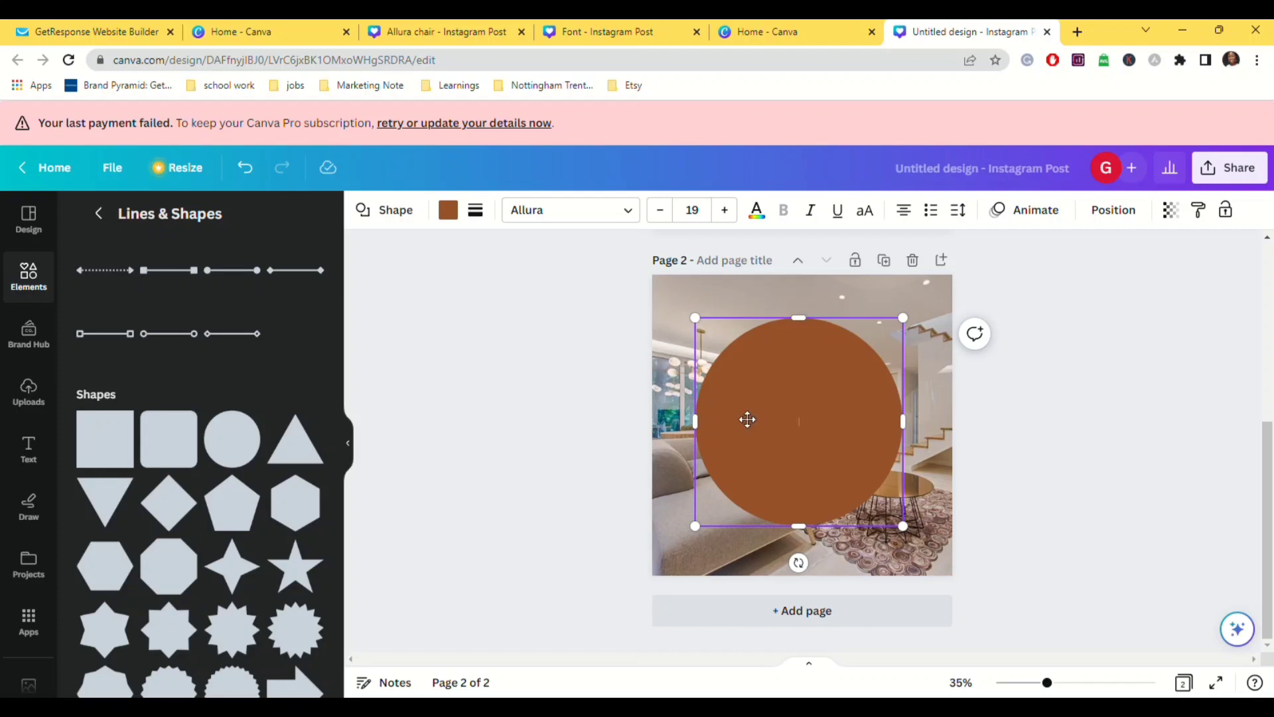
{"action": "mouse_move", "coordinate": [747, 418]}
{"action": "left_mouse_down"}
{"action": "mouse_move", "coordinate": [767, 410]}
{"action": "mouse_move", "coordinate": [767, 422]}
{"action": "left_mouse_up"}
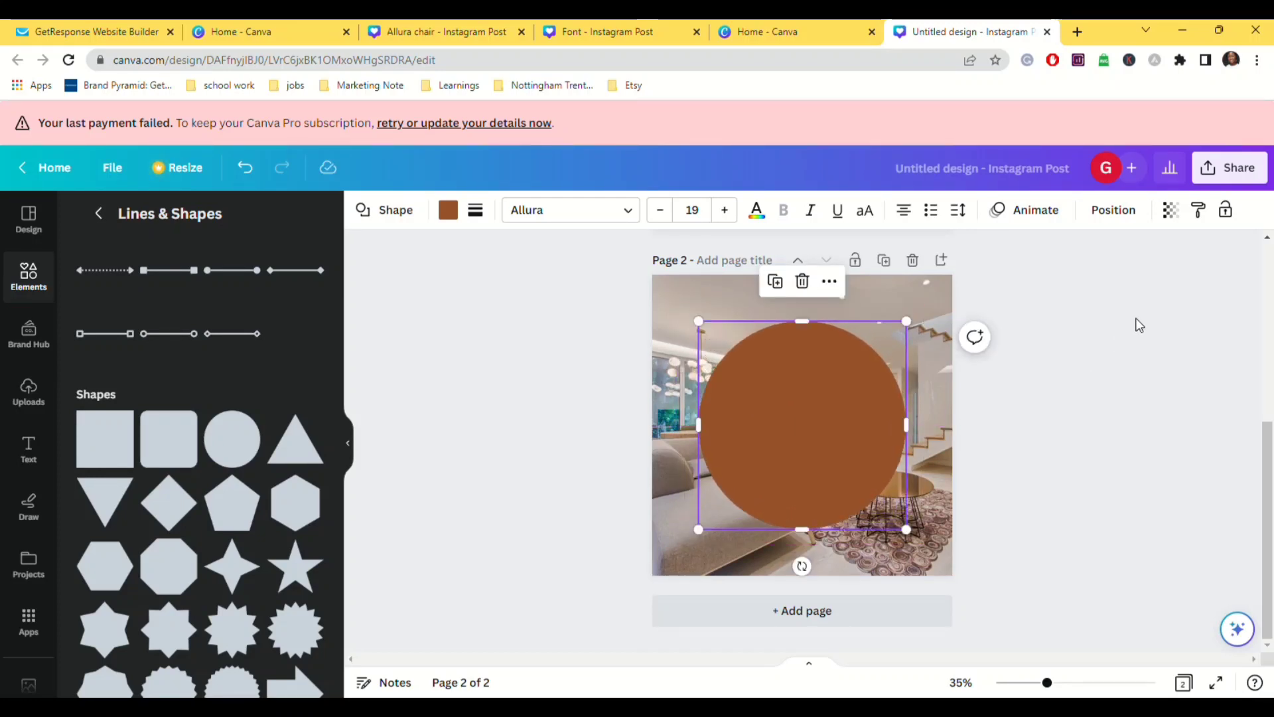
Step: Set the circle's transparency to 50
{"action": "left_click", "coordinate": [1173, 219]}
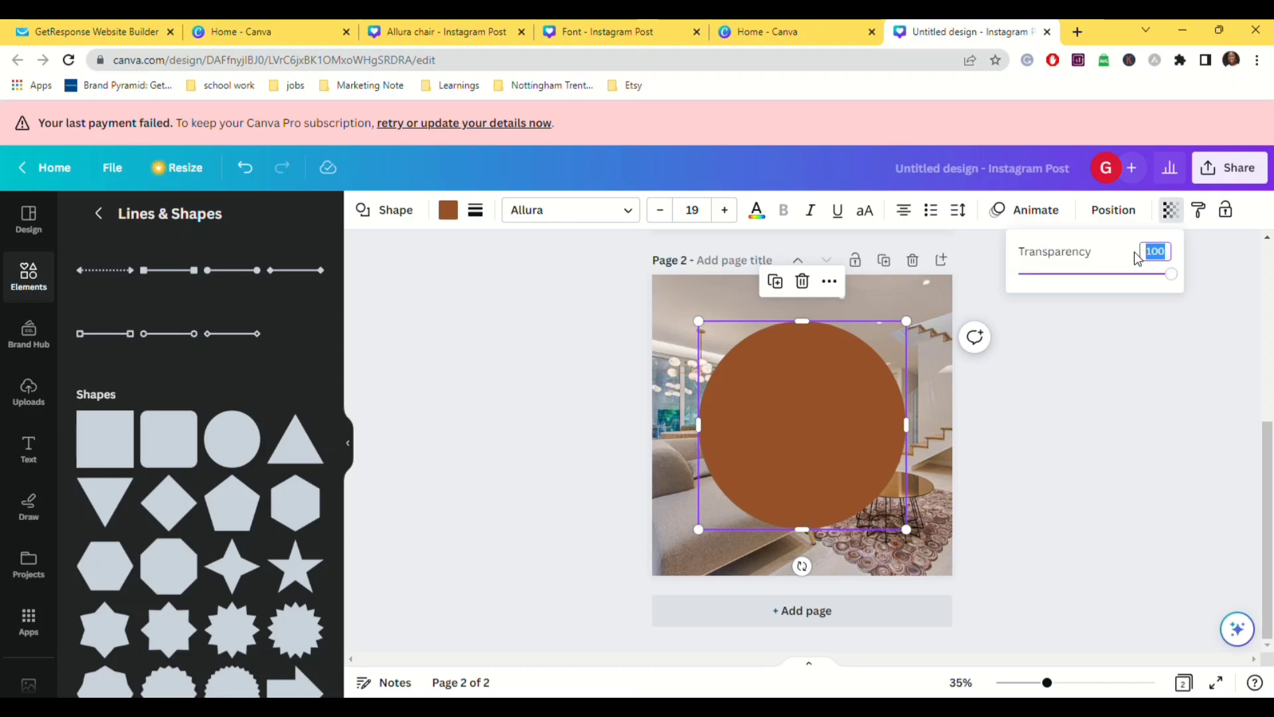
{"action": "type", "text": "50"}
{"action": "key", "text": "Return"}
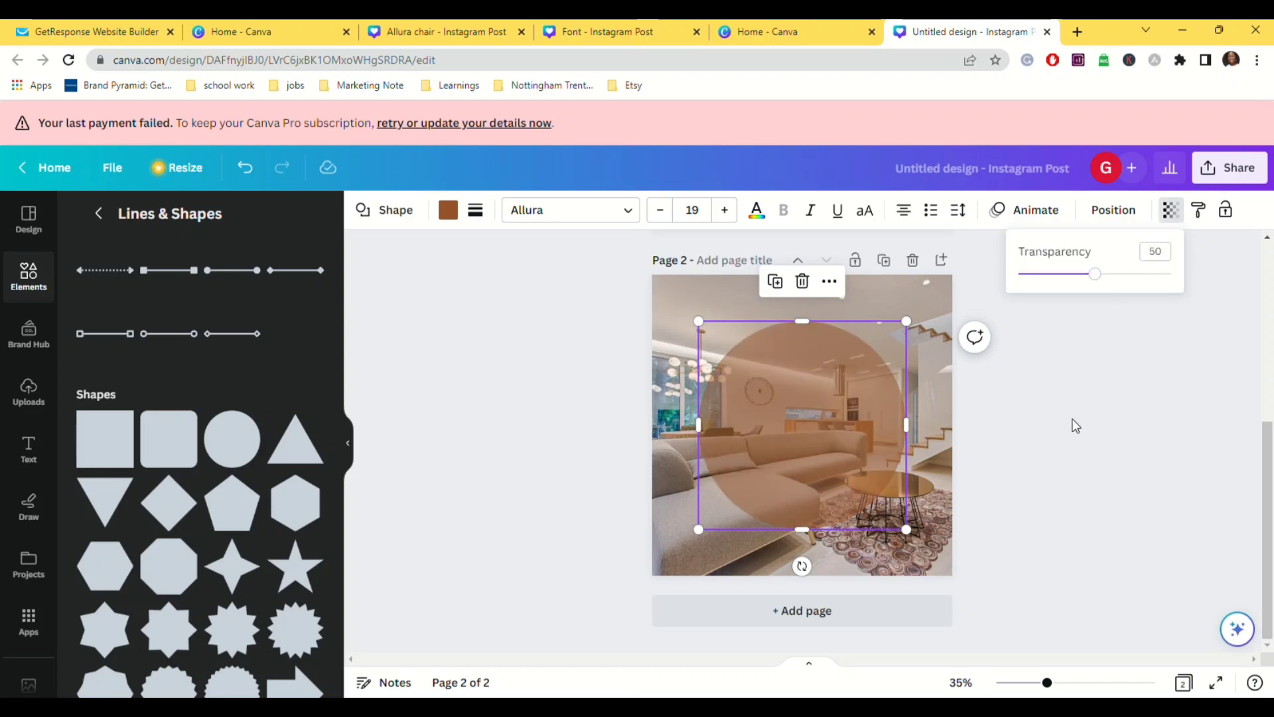
{"action": "left_click", "coordinate": [1075, 426]}
{"action": "left_click", "coordinate": [1074, 424]}
Step: Add a subheading text over the circle and enlarge it to about font size 63.2
{"action": "left_click", "coordinate": [36, 460]}
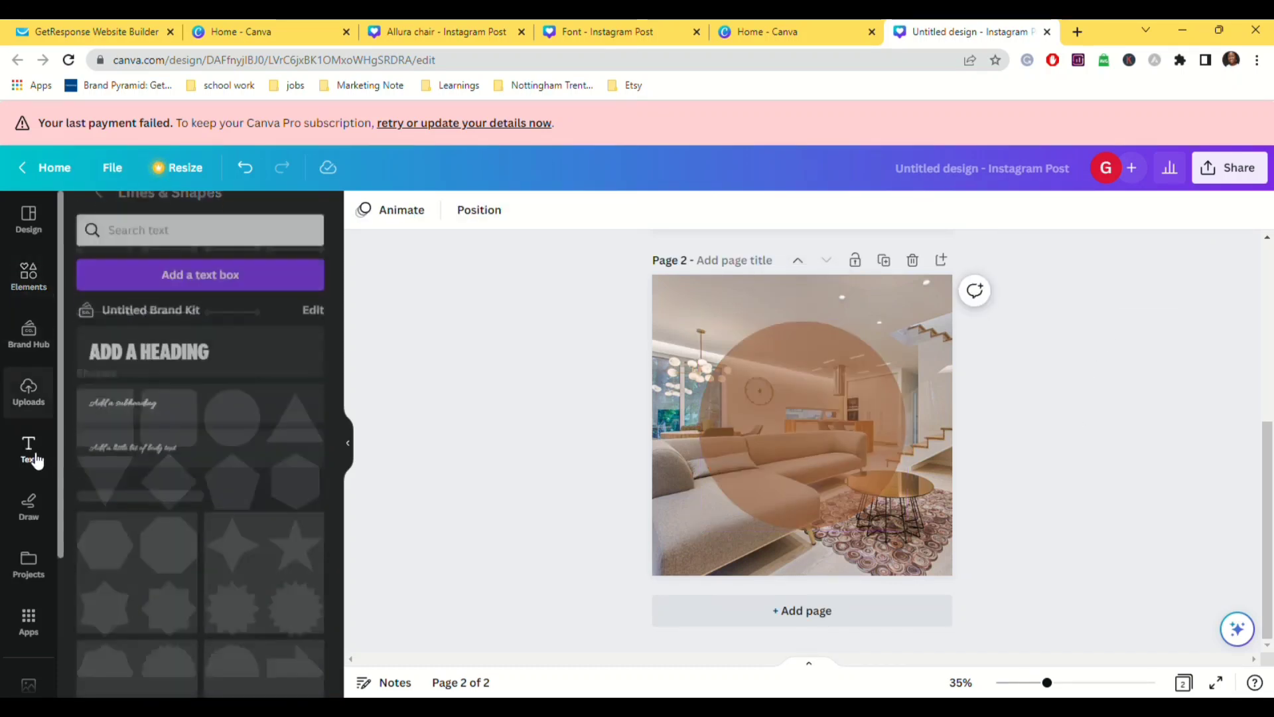
{"action": "left_click", "coordinate": [199, 391]}
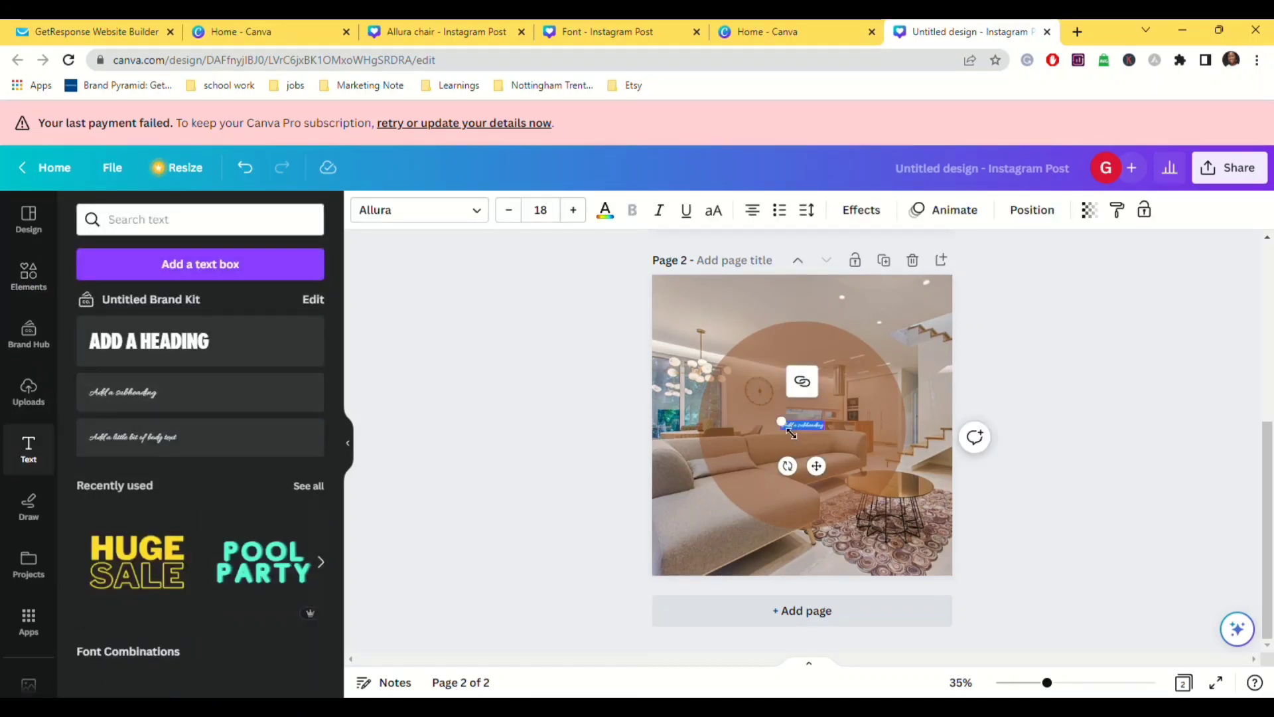
{"action": "left_click_drag", "start_coordinate": [786, 432], "coordinate": [841, 443]}
Step: Set the subheading's font to Playfair Display and its colour to the pale cream document colour
{"action": "scroll", "coordinate": [637, 462], "scroll_direction": "up", "scroll_amount": 3}
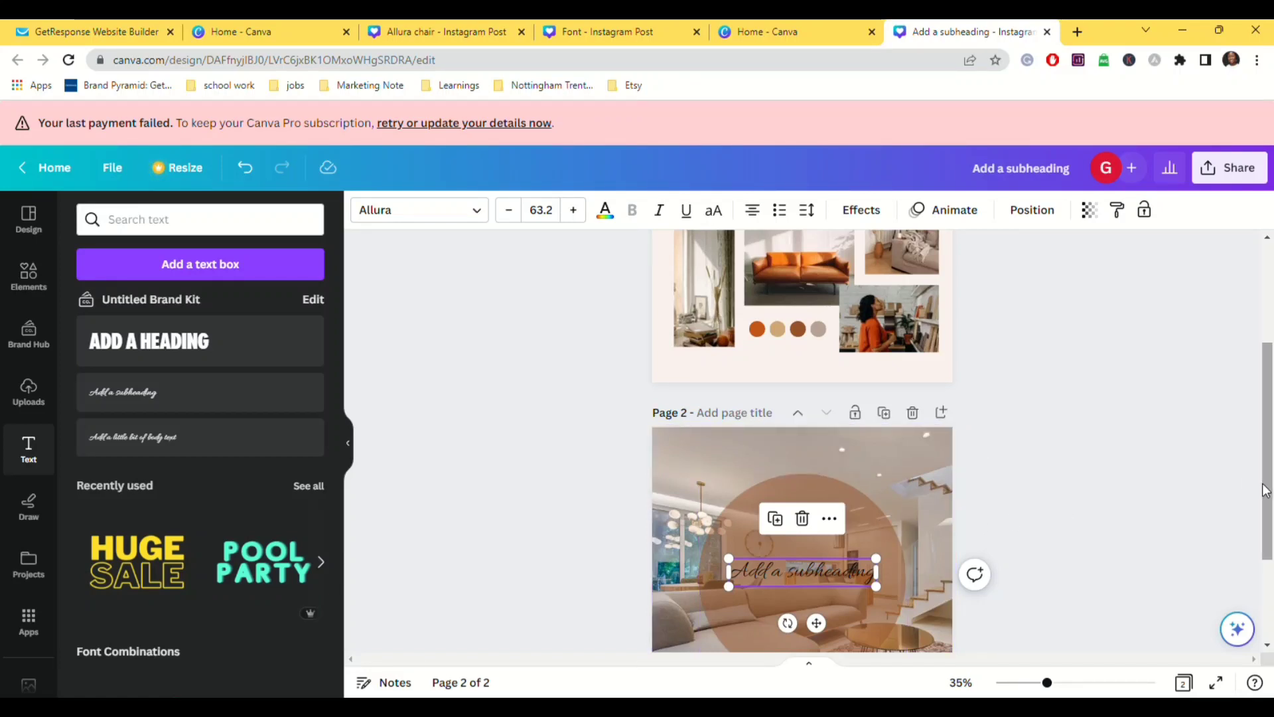
{"action": "left_click_drag", "start_coordinate": [1265, 491], "coordinate": [1262, 428]}
{"action": "left_click", "coordinate": [718, 286]}
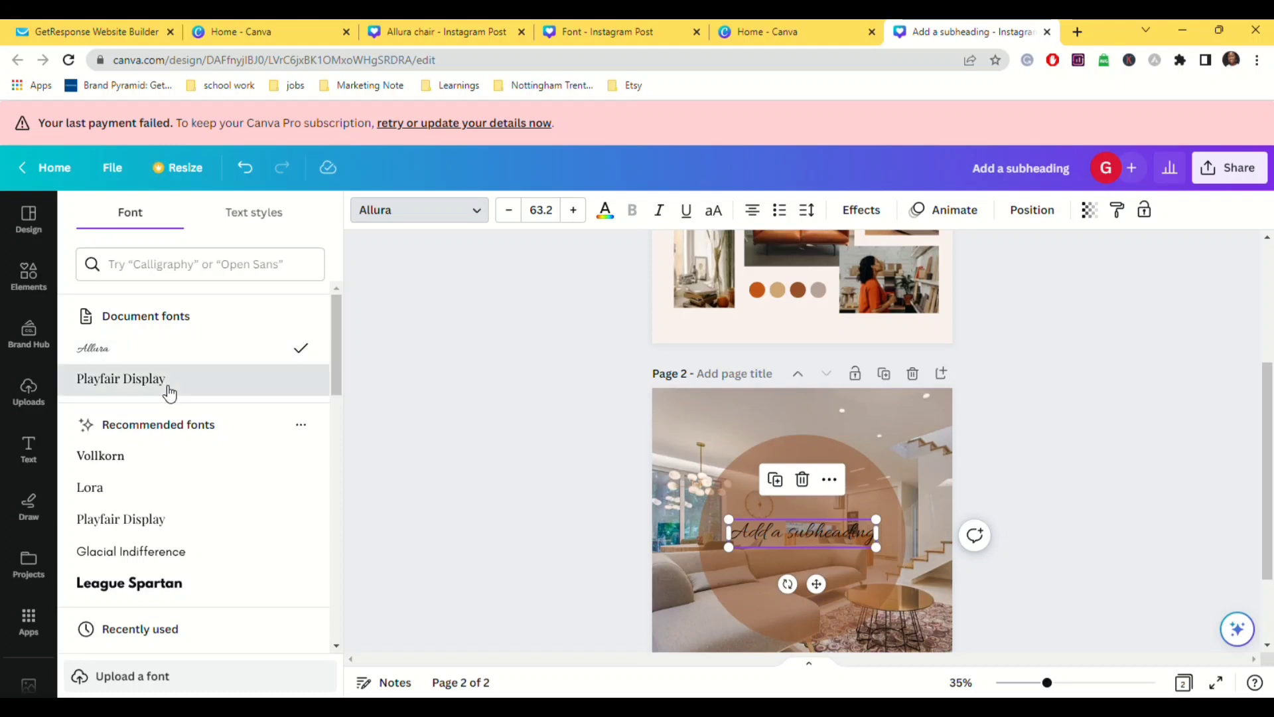
{"action": "left_click", "coordinate": [120, 378]}
{"action": "left_click", "coordinate": [605, 211]}
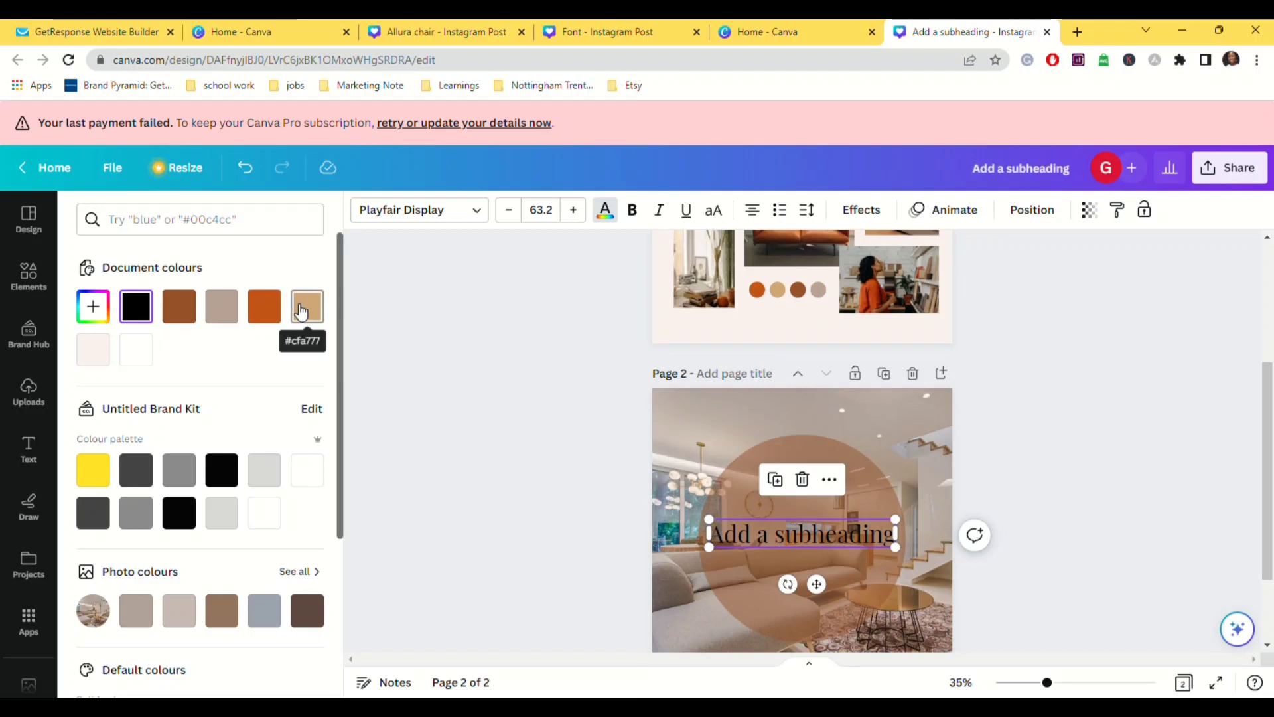
{"action": "left_click", "coordinate": [93, 350]}
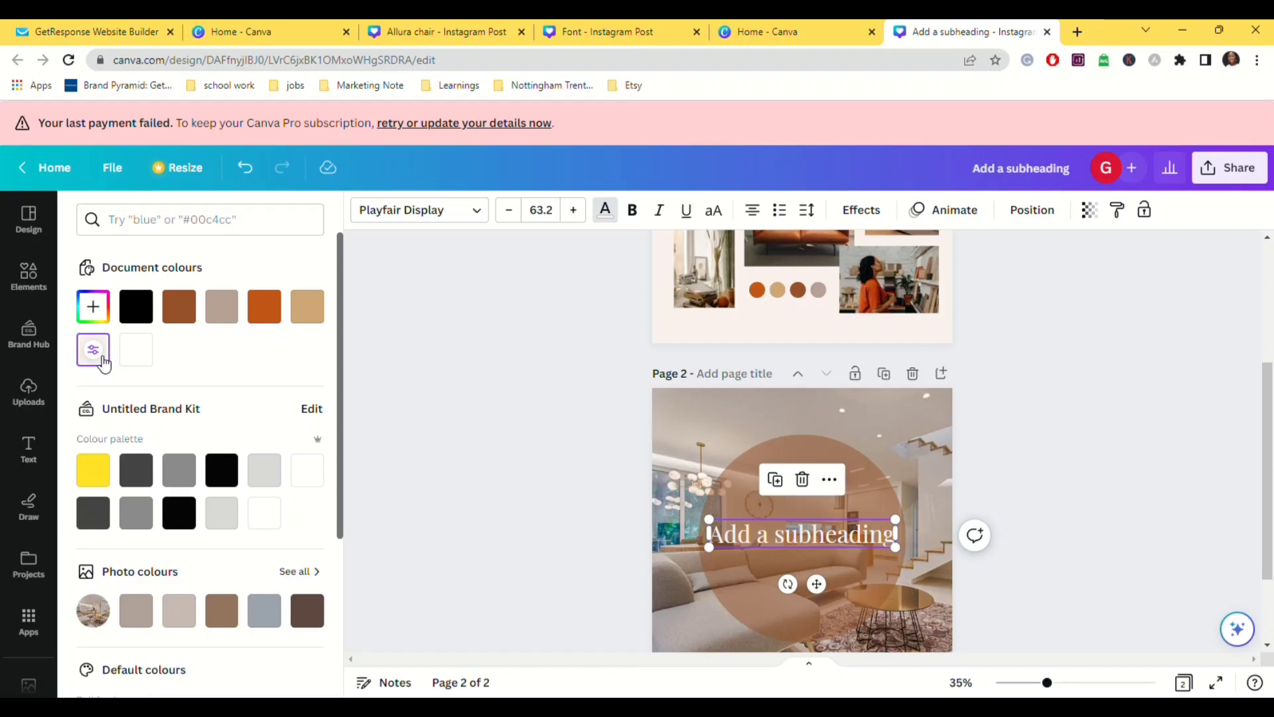
Step: Try the orange document colour as the circle's fill and return it to brown #96532b
{"action": "left_click", "coordinate": [829, 450]}
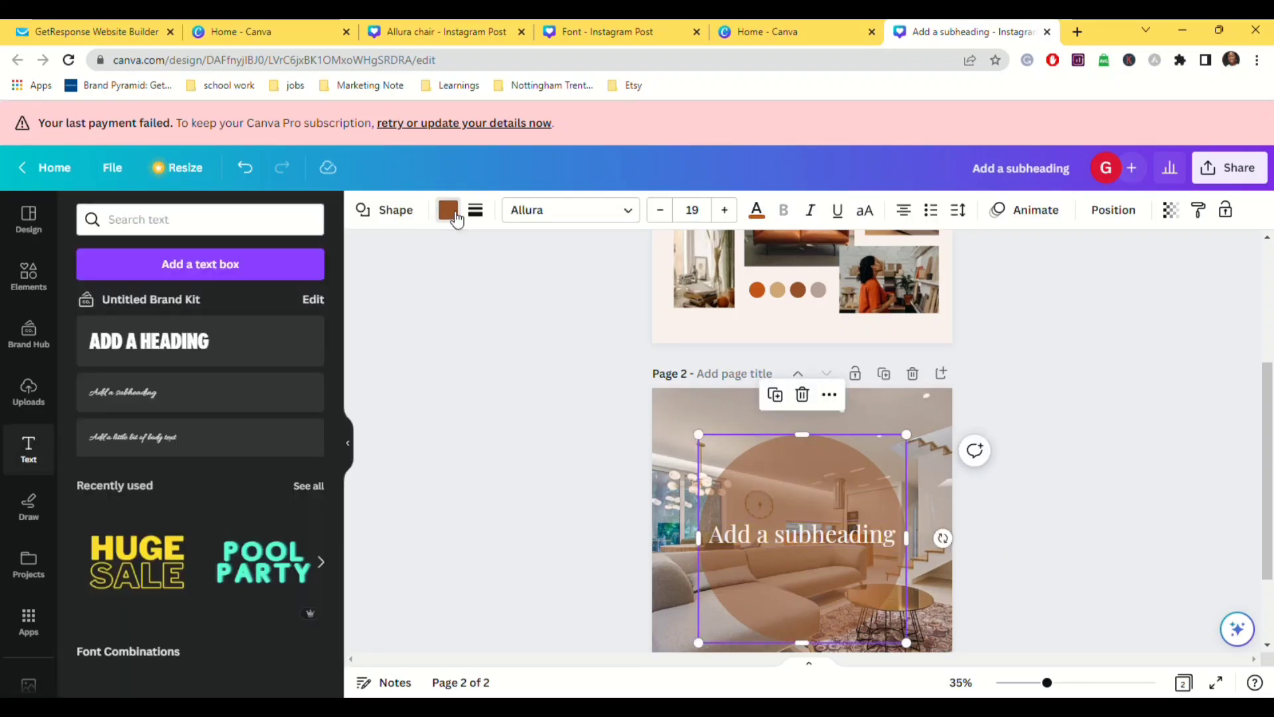
{"action": "left_click", "coordinate": [451, 211]}
{"action": "left_click", "coordinate": [264, 306]}
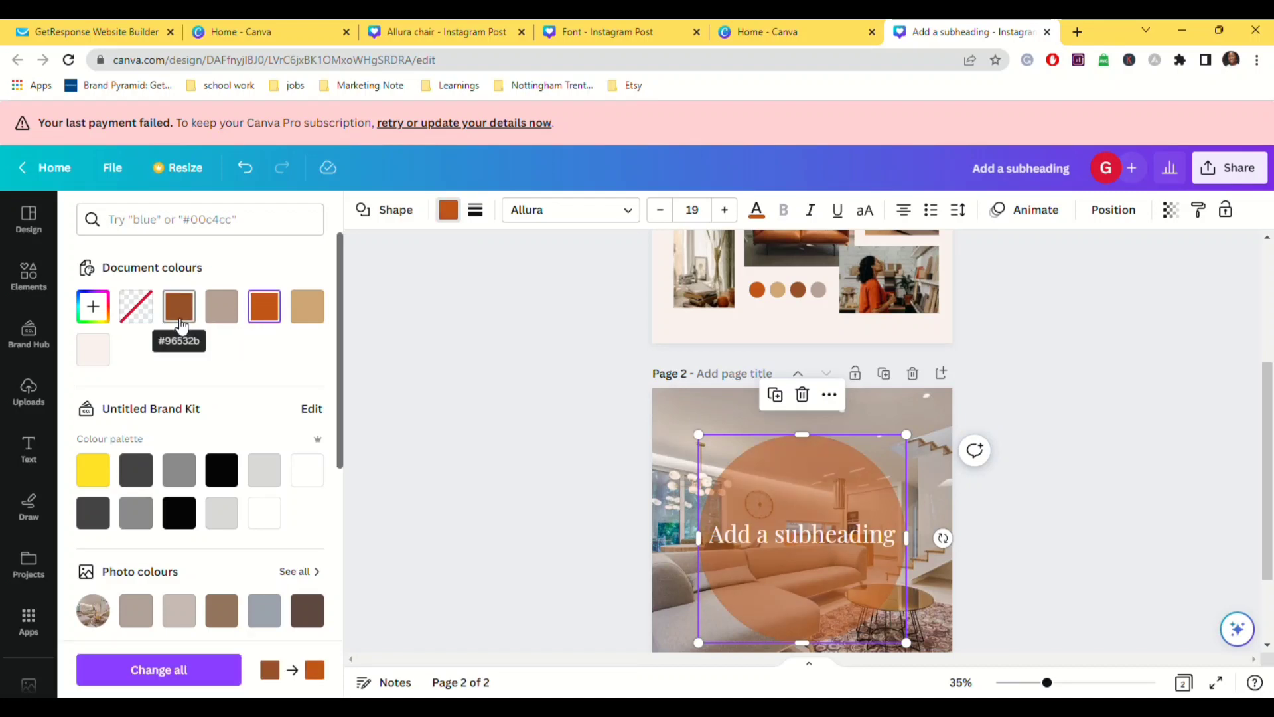
{"action": "left_click", "coordinate": [179, 306]}
Step: Replace the subheading's placeholder text with "How to create a luxurious look under budget"
{"action": "scroll", "coordinate": [796, 498], "scroll_direction": "down", "scroll_amount": 1}
{"action": "left_click", "coordinate": [829, 464]}
{"action": "left_click_drag", "start_coordinate": [895, 464], "coordinate": [717, 470]}
{"action": "type", "text": "How t"}
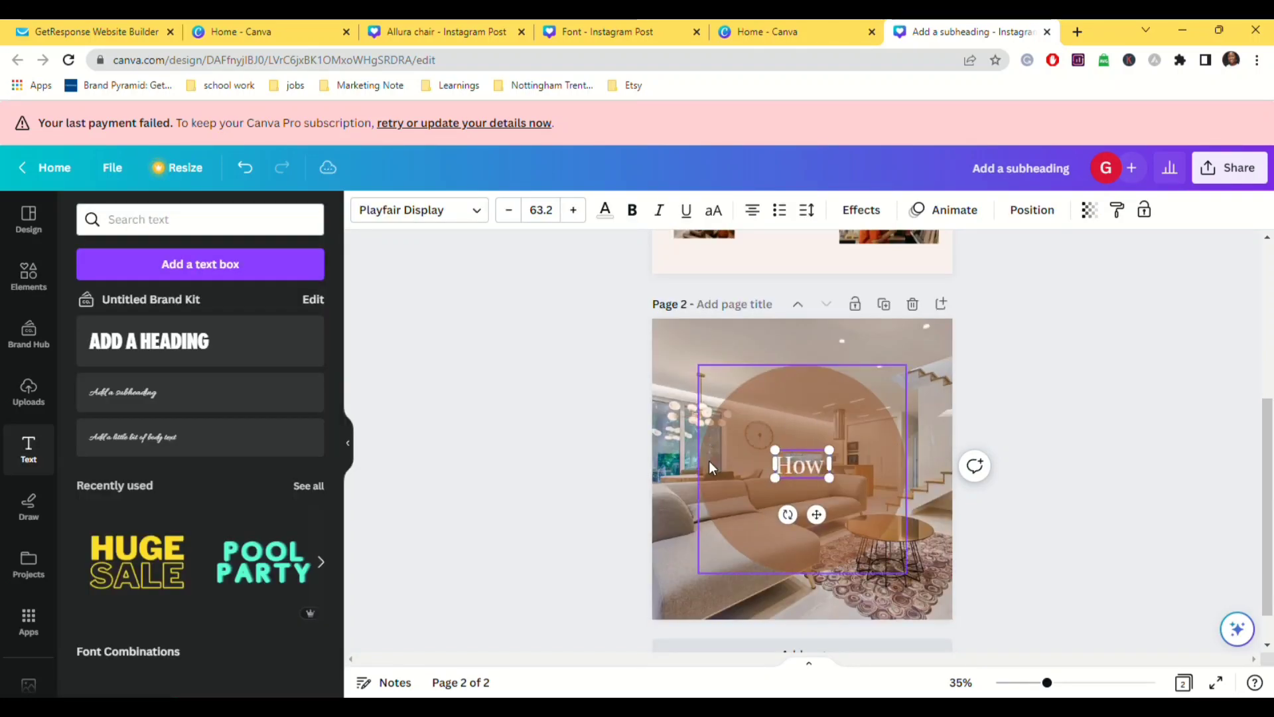
{"action": "type", "text": "o create a luxurious look under budget"}
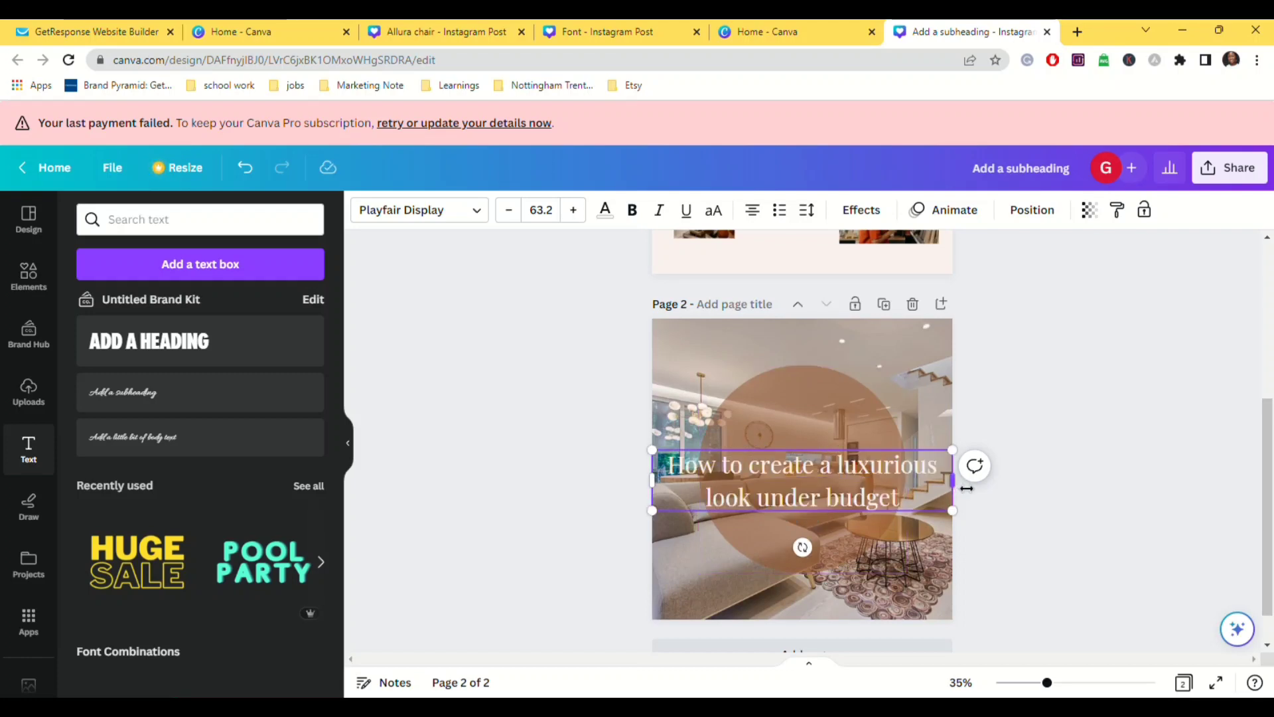
Step: Fit the headline inside the circle on four lines at about font size 72.8 and centre-align it
{"action": "left_click_drag", "start_coordinate": [966, 488], "coordinate": [845, 511]}
{"action": "left_click_drag", "start_coordinate": [811, 451], "coordinate": [861, 435]}
{"action": "left_click", "coordinate": [753, 210]}
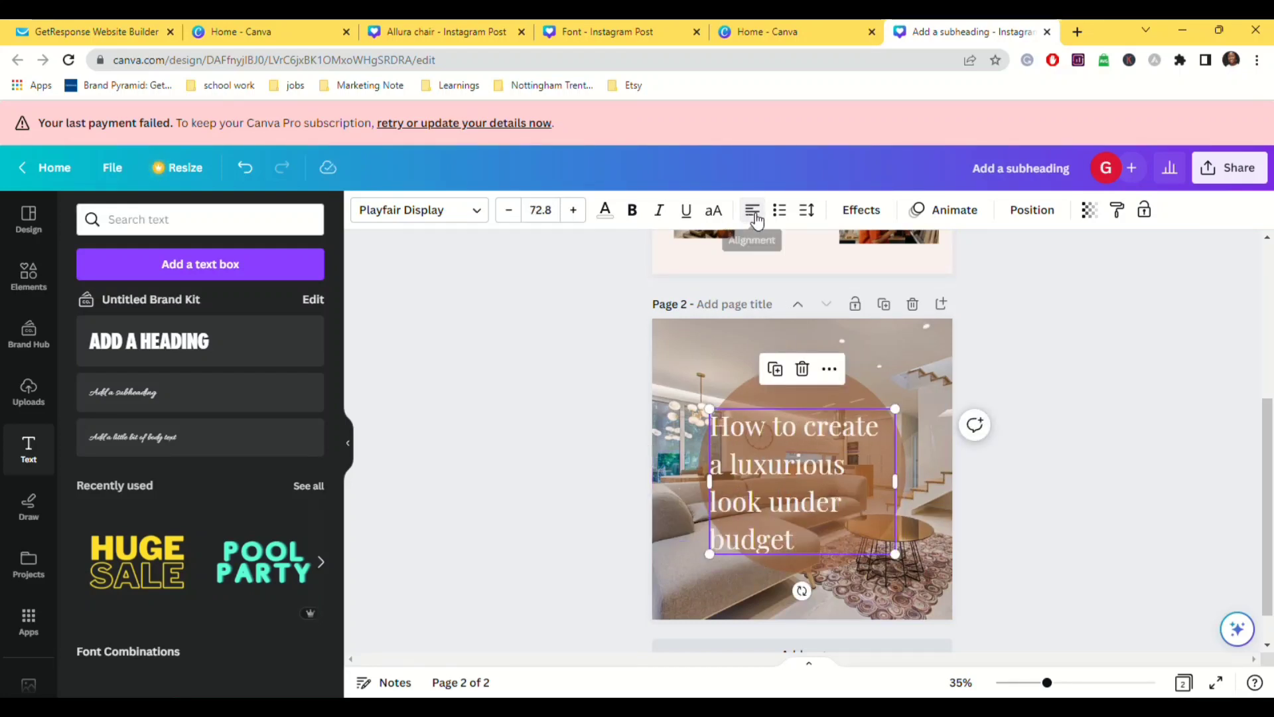
{"action": "left_click", "coordinate": [753, 210]}
Step: Reduce the headline's line spacing to about 1.12
{"action": "left_click", "coordinate": [806, 209]}
{"action": "left_click_drag", "start_coordinate": [905, 324], "coordinate": [883, 330]}
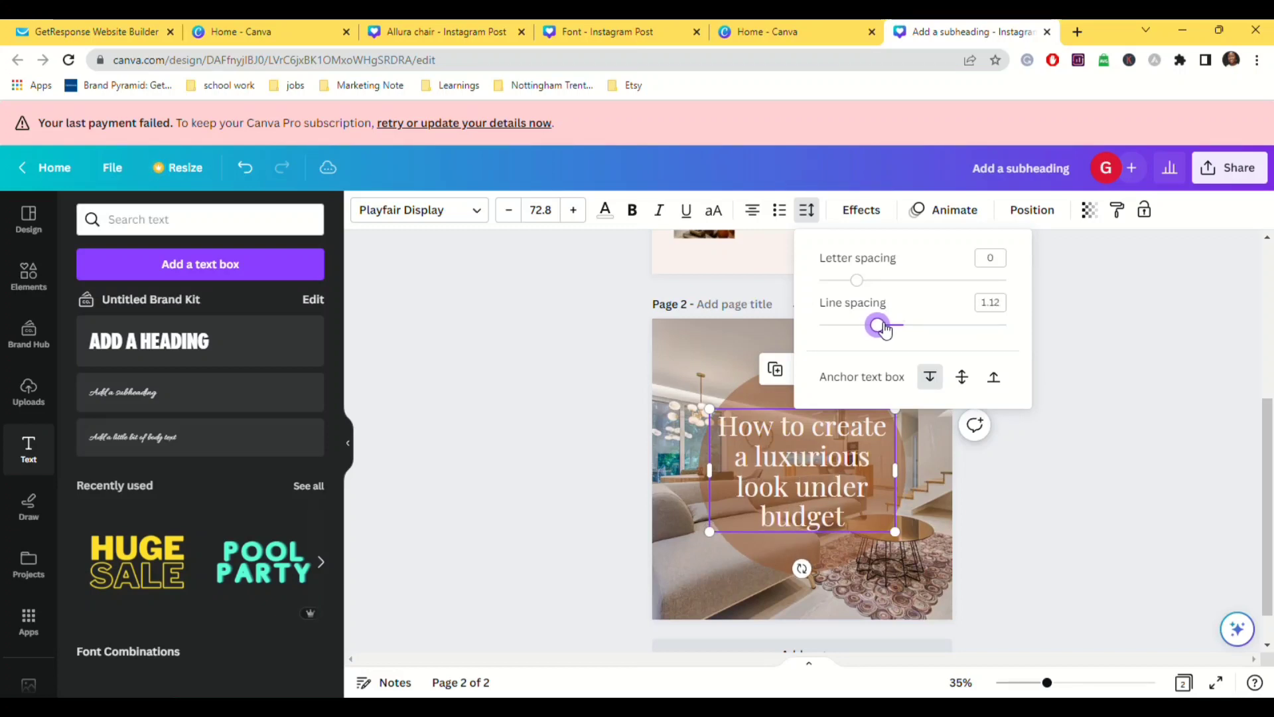
Step: Make the brown circle more opaque and re-centre the headline inside it
{"action": "left_click", "coordinate": [838, 468]}
{"action": "left_click", "coordinate": [1090, 211]}
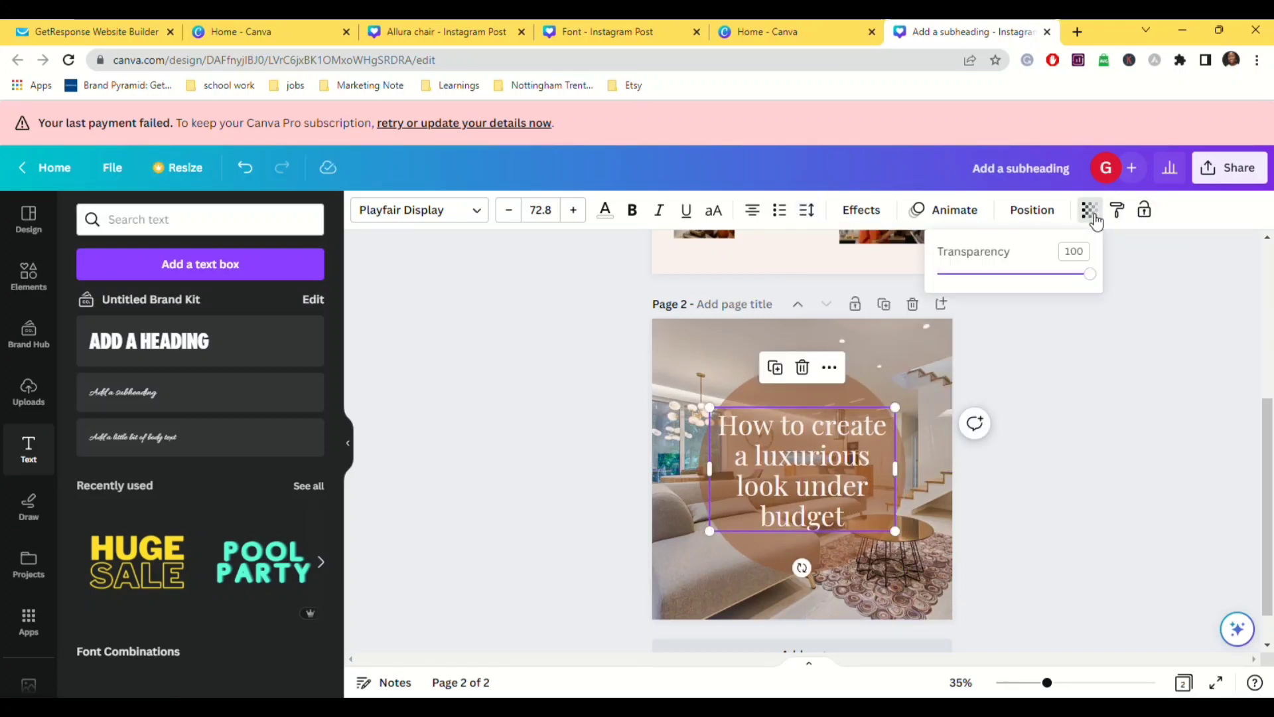
{"action": "left_click_drag", "start_coordinate": [814, 490], "coordinate": [827, 499]}
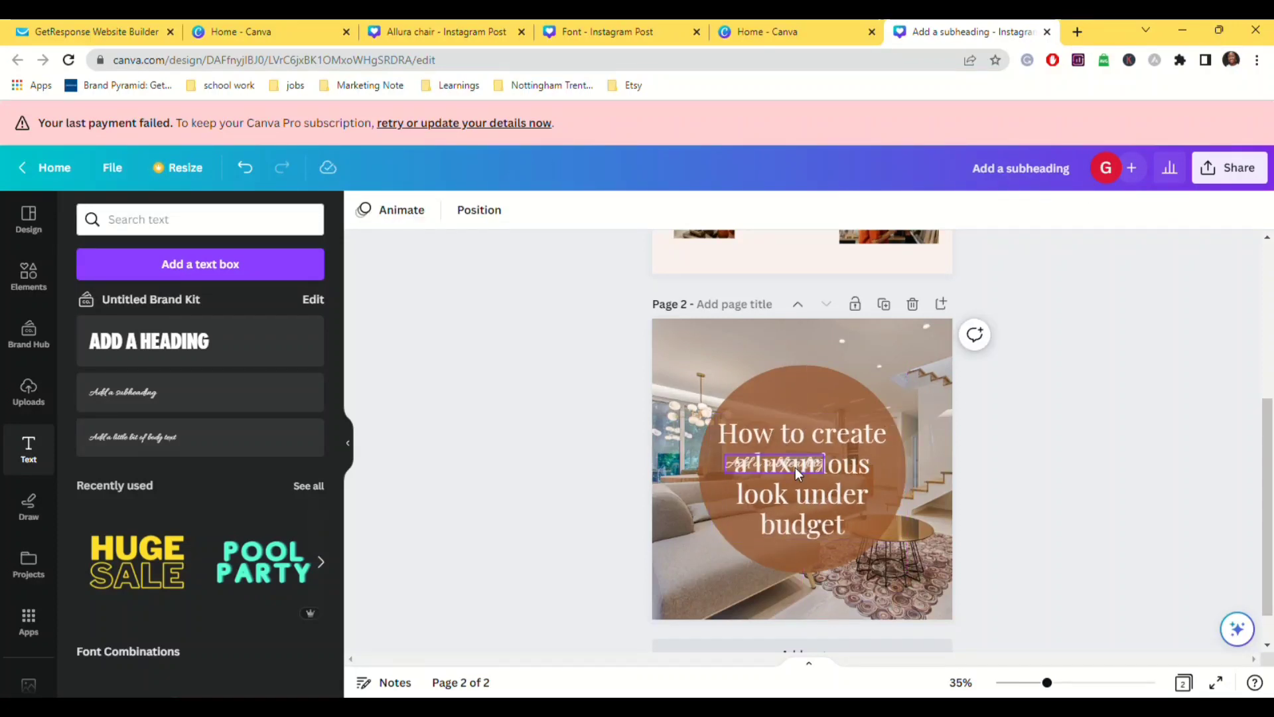
{"action": "left_click_drag", "start_coordinate": [795, 467], "coordinate": [836, 609]}
{"action": "double_click", "coordinate": [836, 609]}
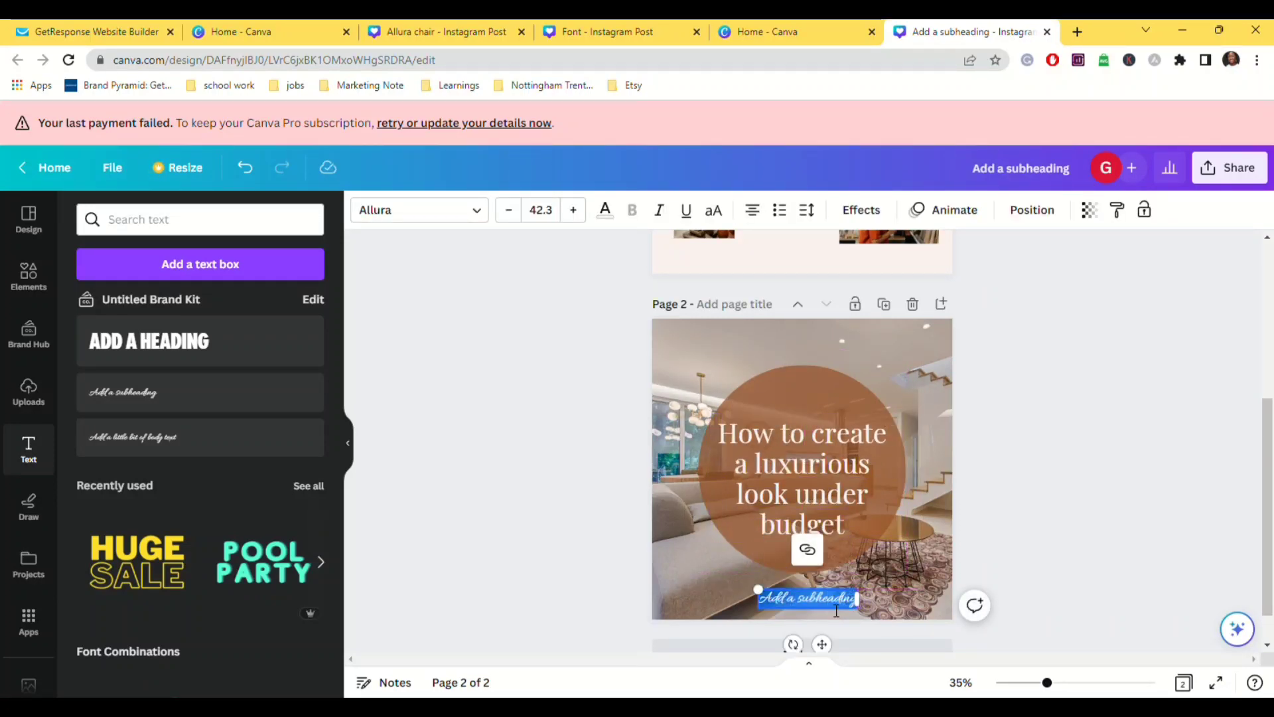
{"action": "type", "text": "@instagram handle"}
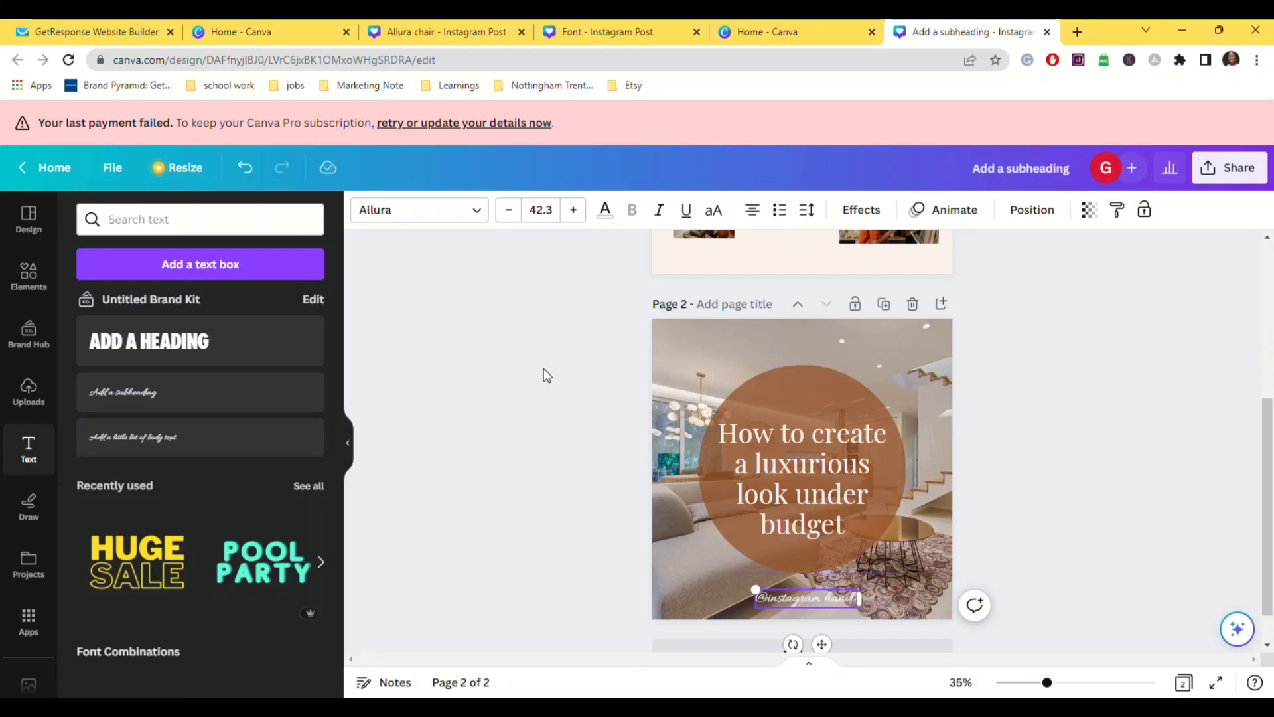
Step: Set the Instagram handle text's font to Glacial Indifference
{"action": "left_click", "coordinate": [475, 211]}
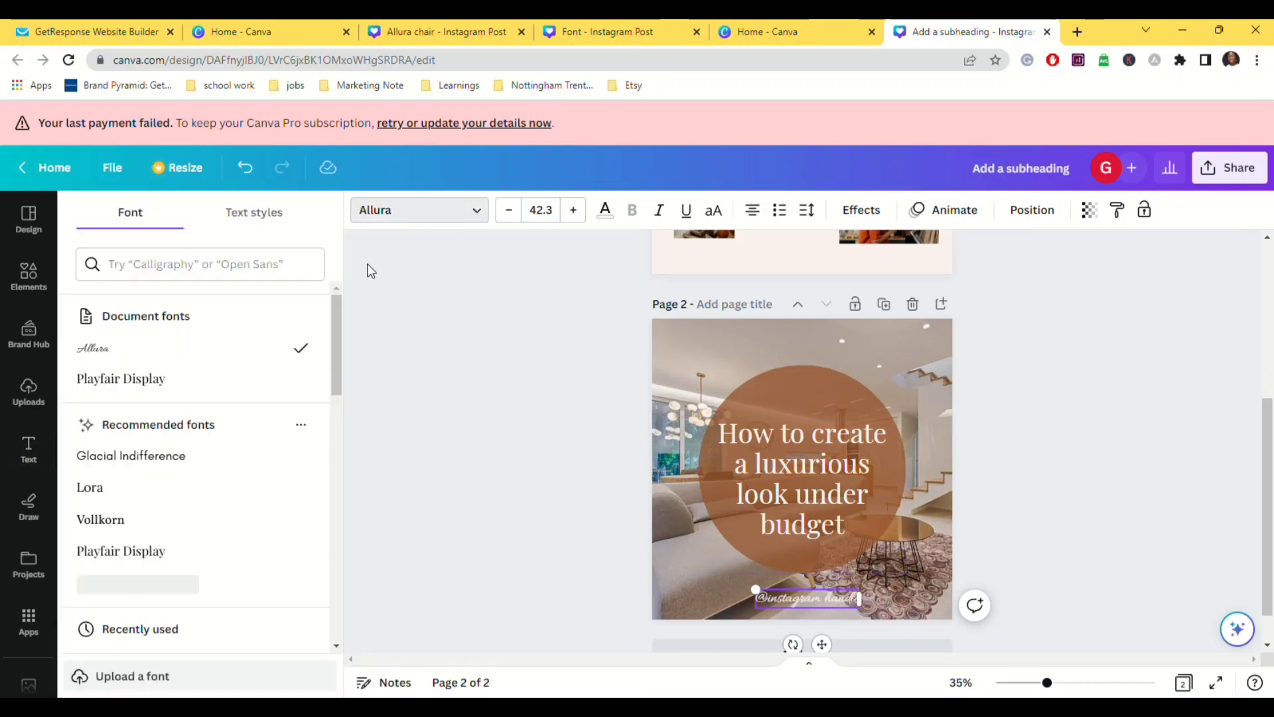
{"action": "left_click", "coordinate": [267, 383]}
{"action": "left_click", "coordinate": [260, 456]}
{"action": "left_click", "coordinate": [1085, 492]}
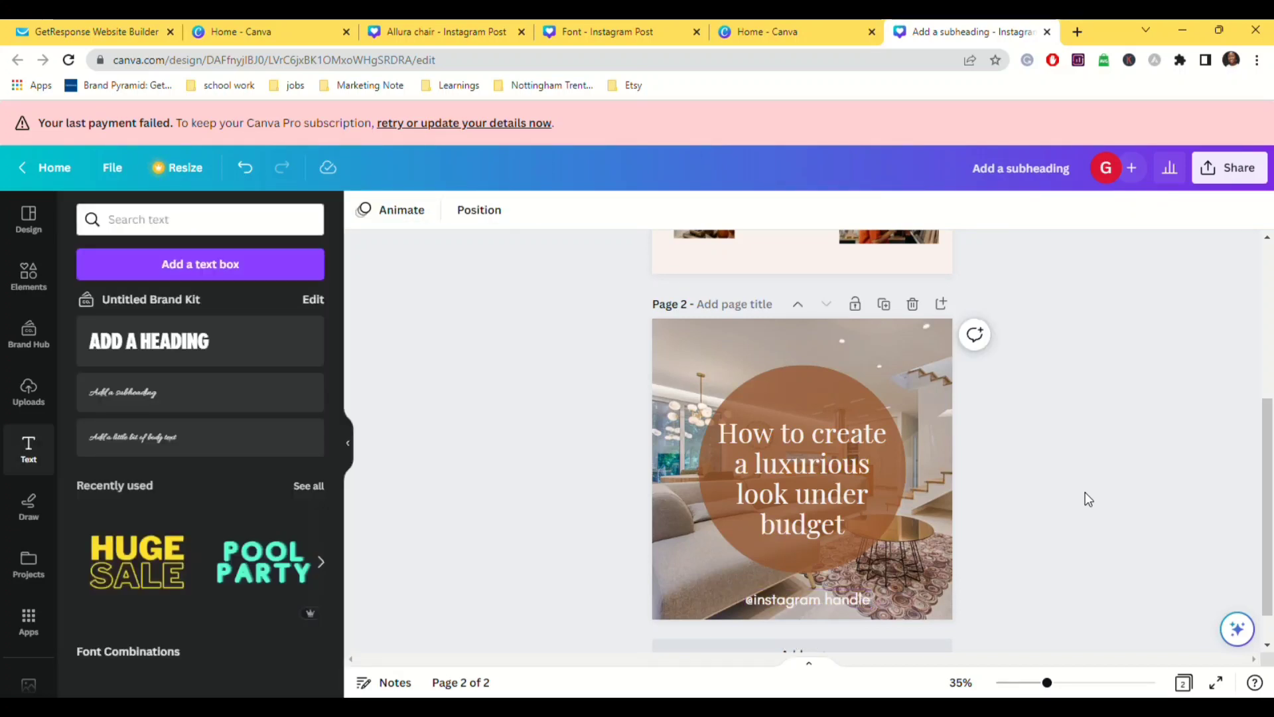
Step: Move the circle, the headline and the Instagram handle slightly upward on page 2
{"action": "left_click_drag", "start_coordinate": [827, 596], "coordinate": [827, 587]}
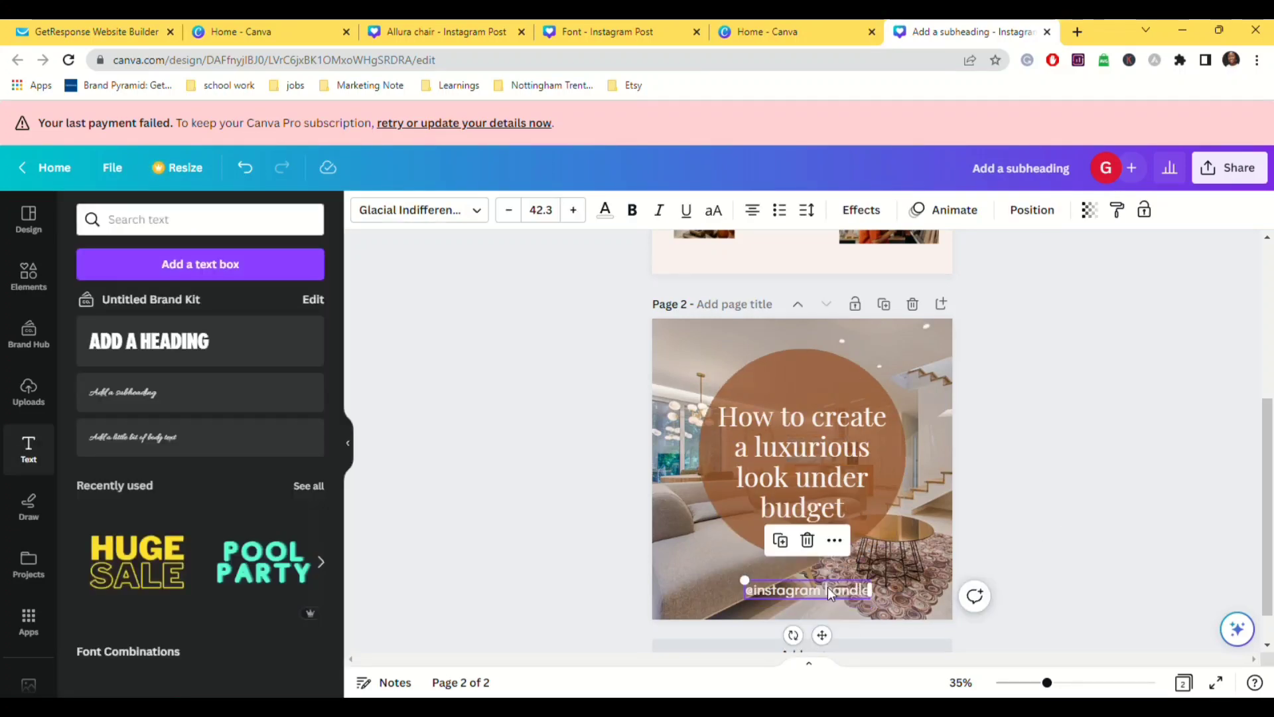
{"action": "left_click", "coordinate": [1096, 549]}
{"action": "left_click", "coordinate": [815, 444]}
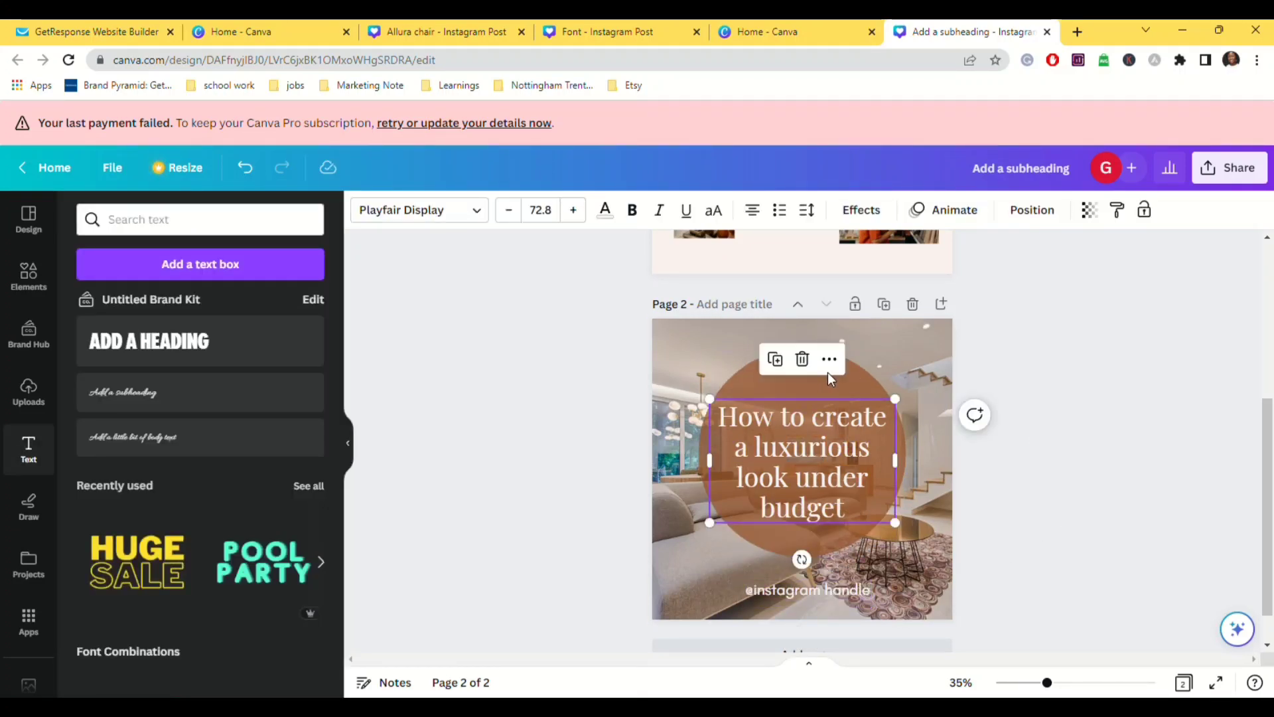
{"action": "key", "text": "ctrl+a"}
{"action": "key", "text": "Escape"}
Step: Add a third page and fill it with the photo of the wooden room with tatami platform and staircase
{"action": "scroll", "coordinate": [798, 597], "scroll_direction": "down", "scroll_amount": 1}
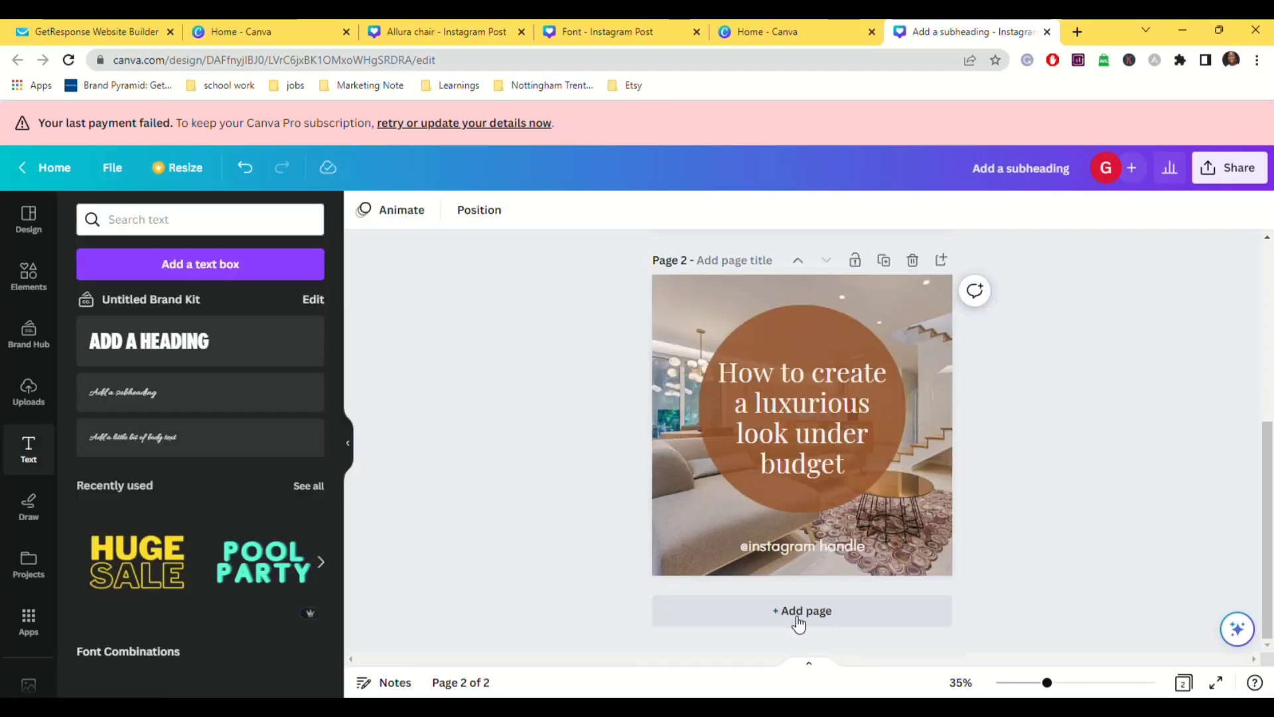
{"action": "left_click", "coordinate": [802, 612]}
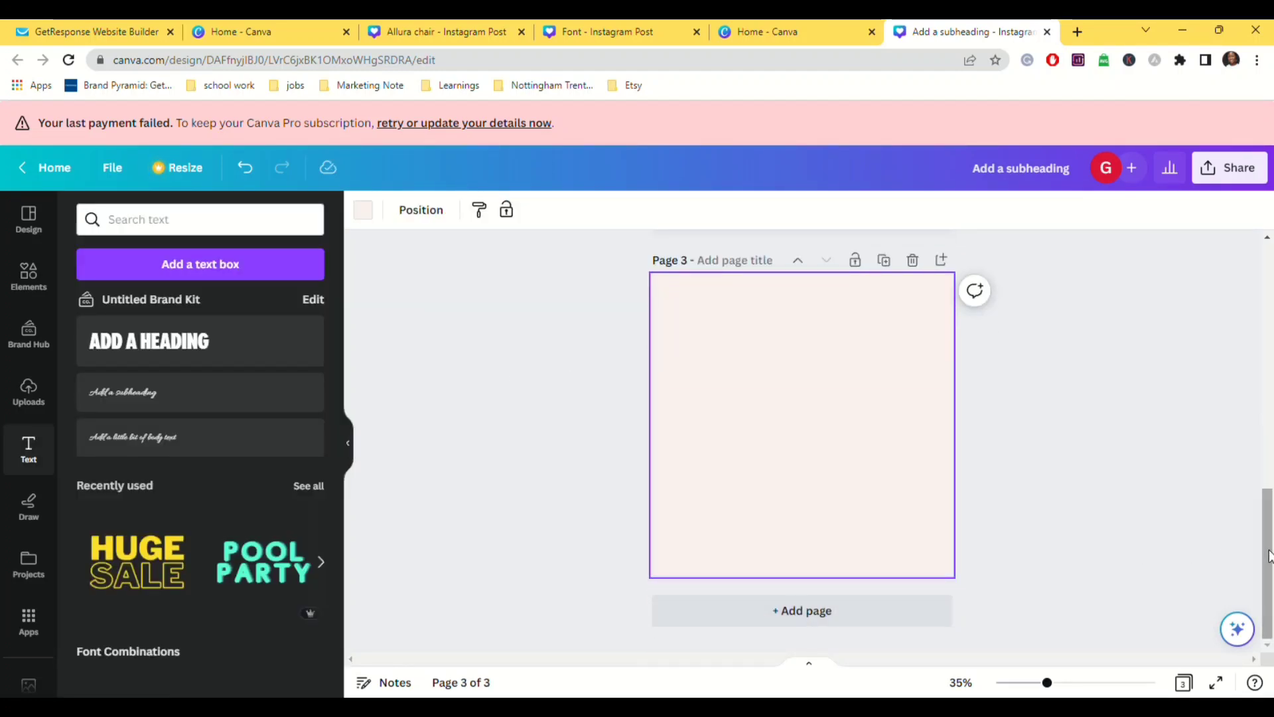
{"action": "left_click", "coordinate": [41, 286]}
{"action": "left_click", "coordinate": [98, 213]}
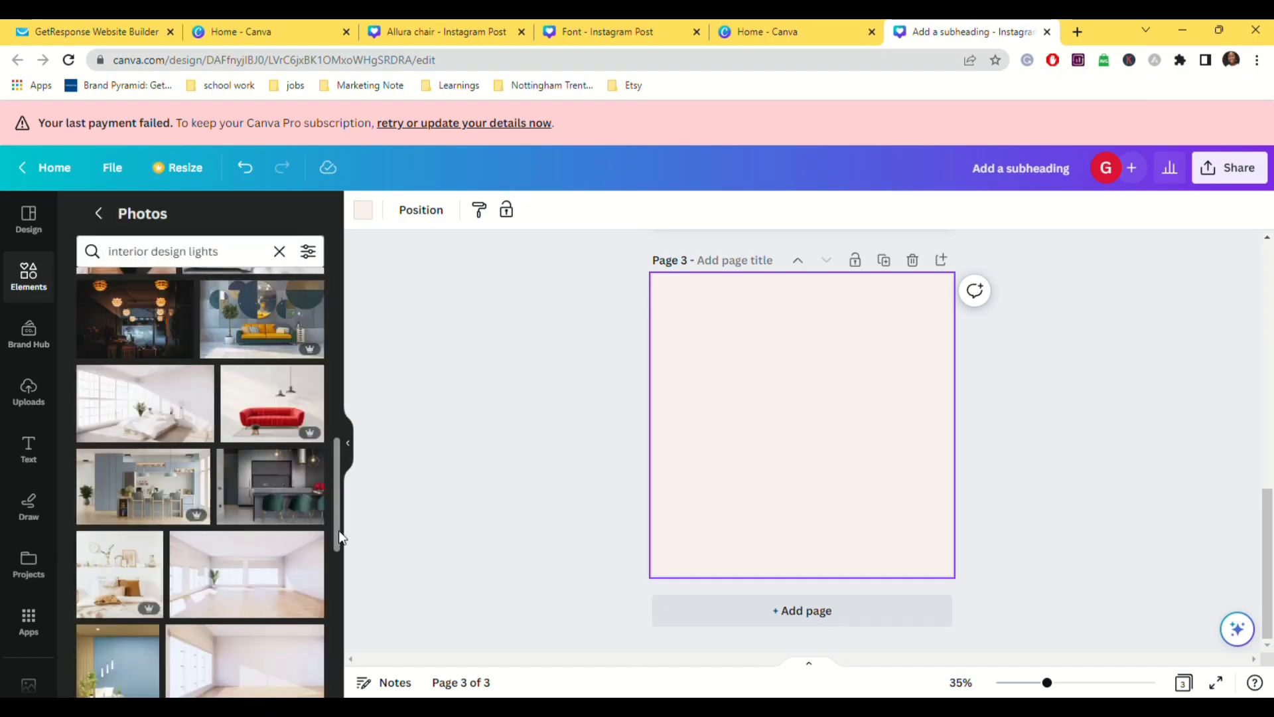
{"action": "scroll", "coordinate": [339, 531], "scroll_direction": "down", "scroll_amount": 3}
{"action": "left_click_drag", "start_coordinate": [258, 487], "coordinate": [802, 505]}
{"action": "left_click_drag", "start_coordinate": [924, 442], "coordinate": [1005, 401]}
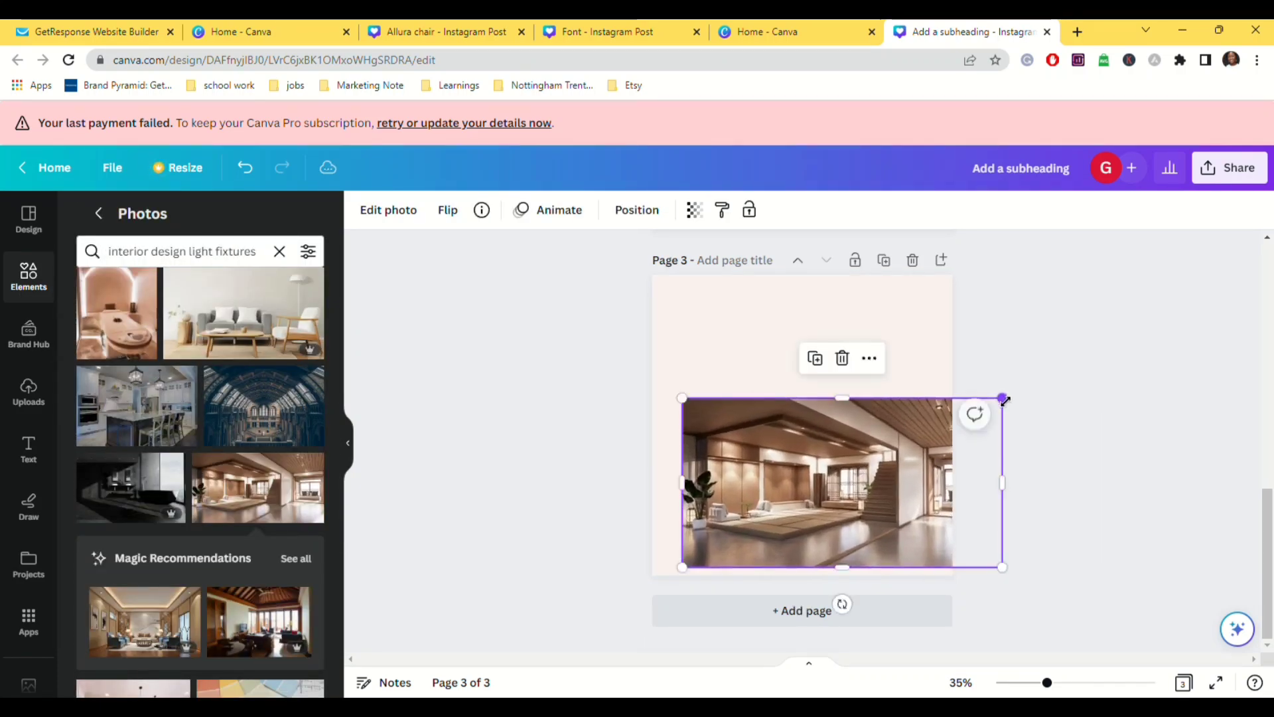
{"action": "left_click_drag", "start_coordinate": [690, 403], "coordinate": [653, 277]}
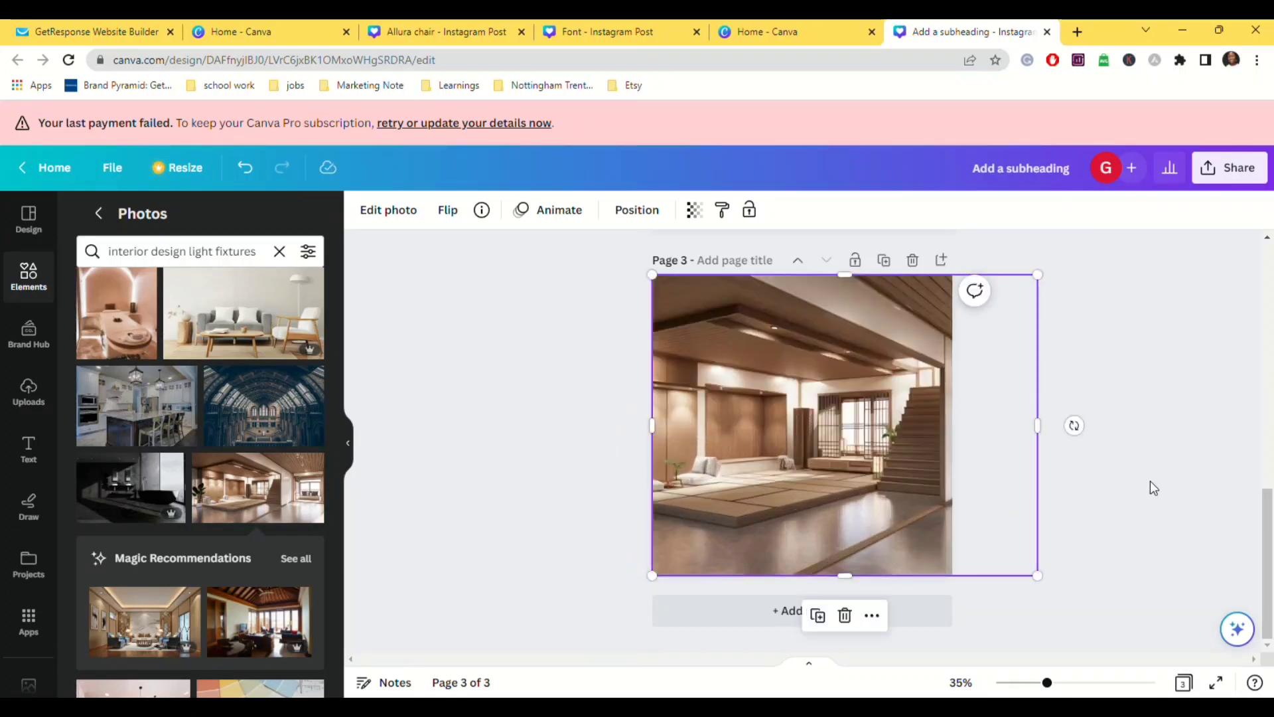
{"action": "left_click", "coordinate": [1149, 481]}
Step: Find a "tablet frame" among the frames, add the black portrait tablet to page 3 and enlarge it slightly
{"action": "left_click", "coordinate": [29, 275]}
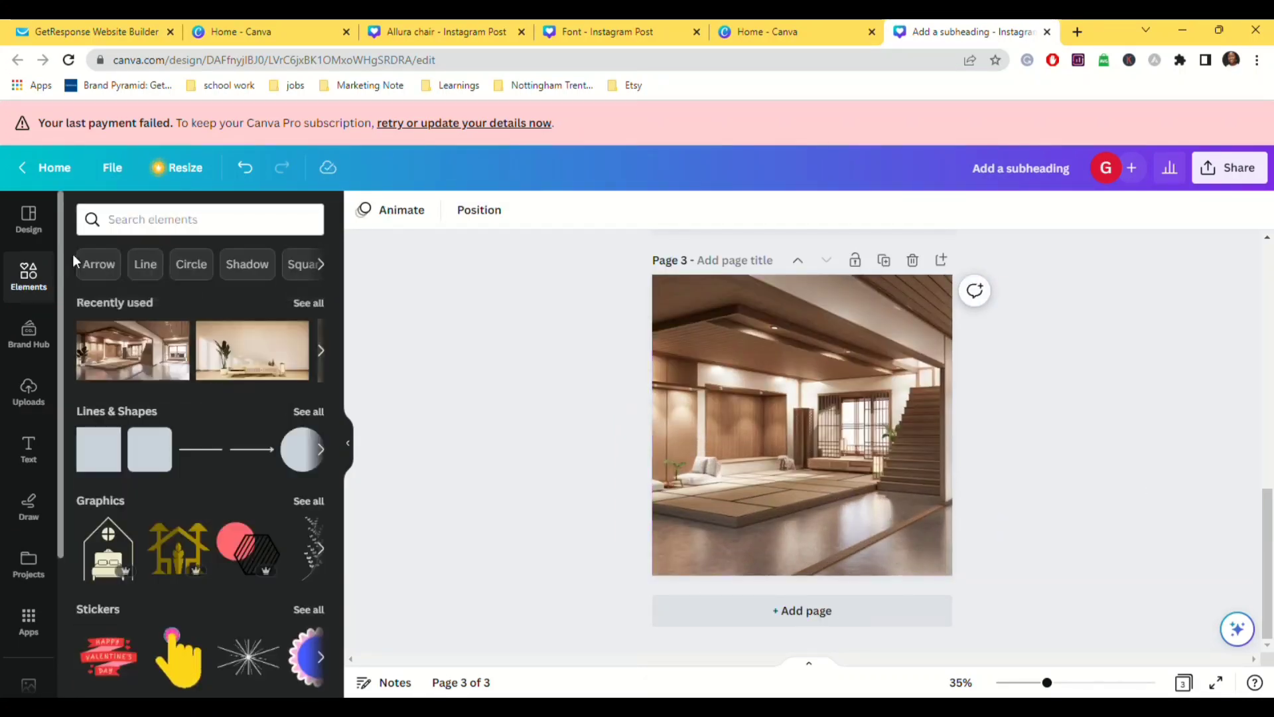
{"action": "left_click_drag", "start_coordinate": [339, 329], "coordinate": [353, 604]}
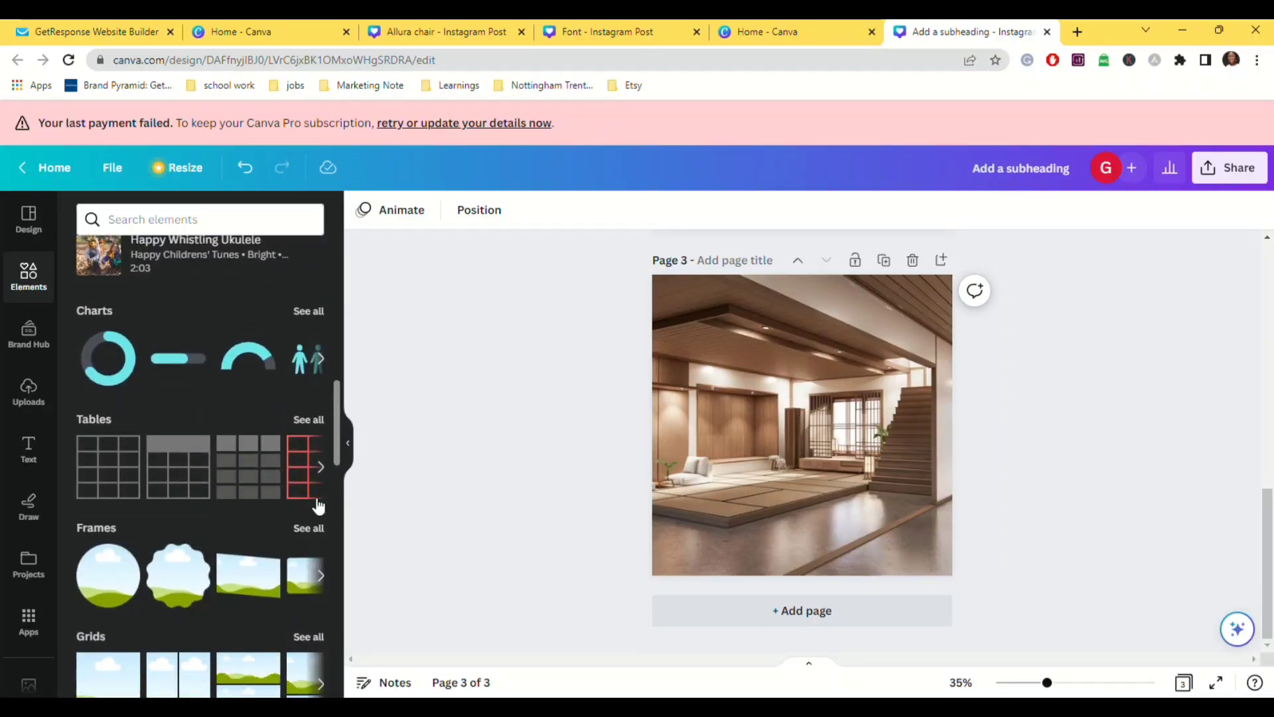
{"action": "left_click", "coordinate": [321, 529]}
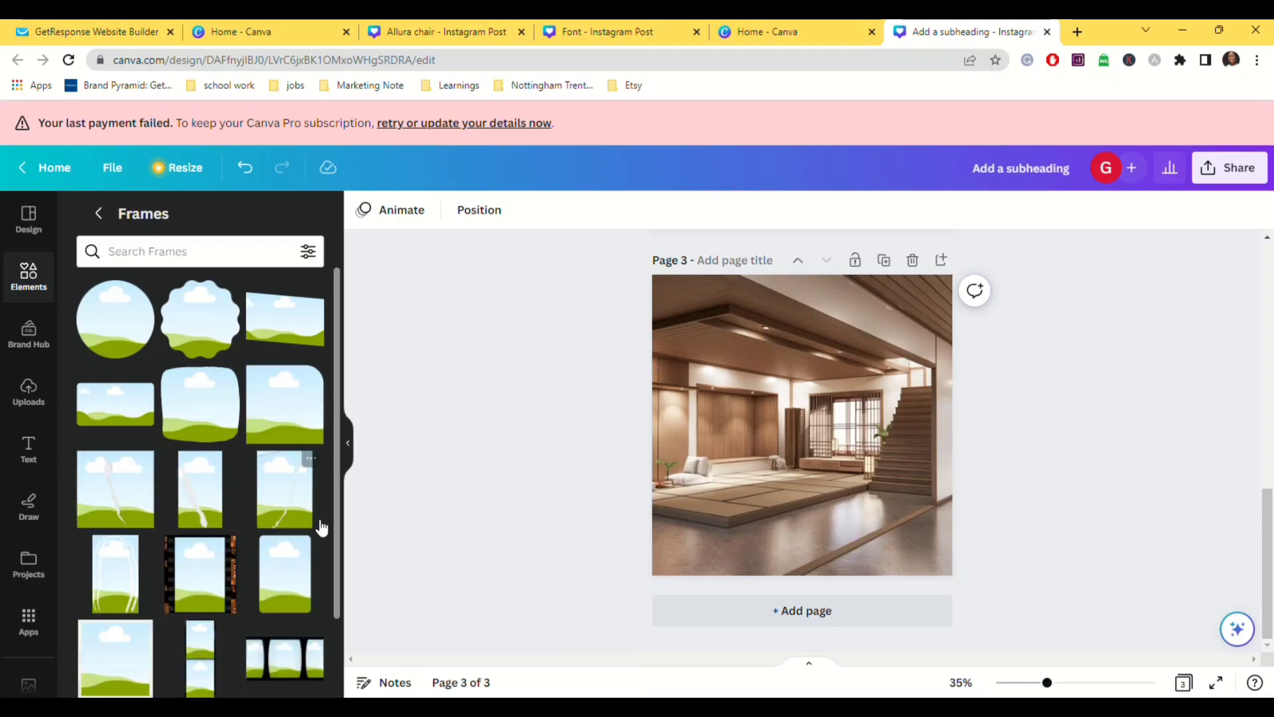
{"action": "left_click", "coordinate": [82, 265]}
{"action": "type", "text": "tablet frame"}
{"action": "key", "text": "Return"}
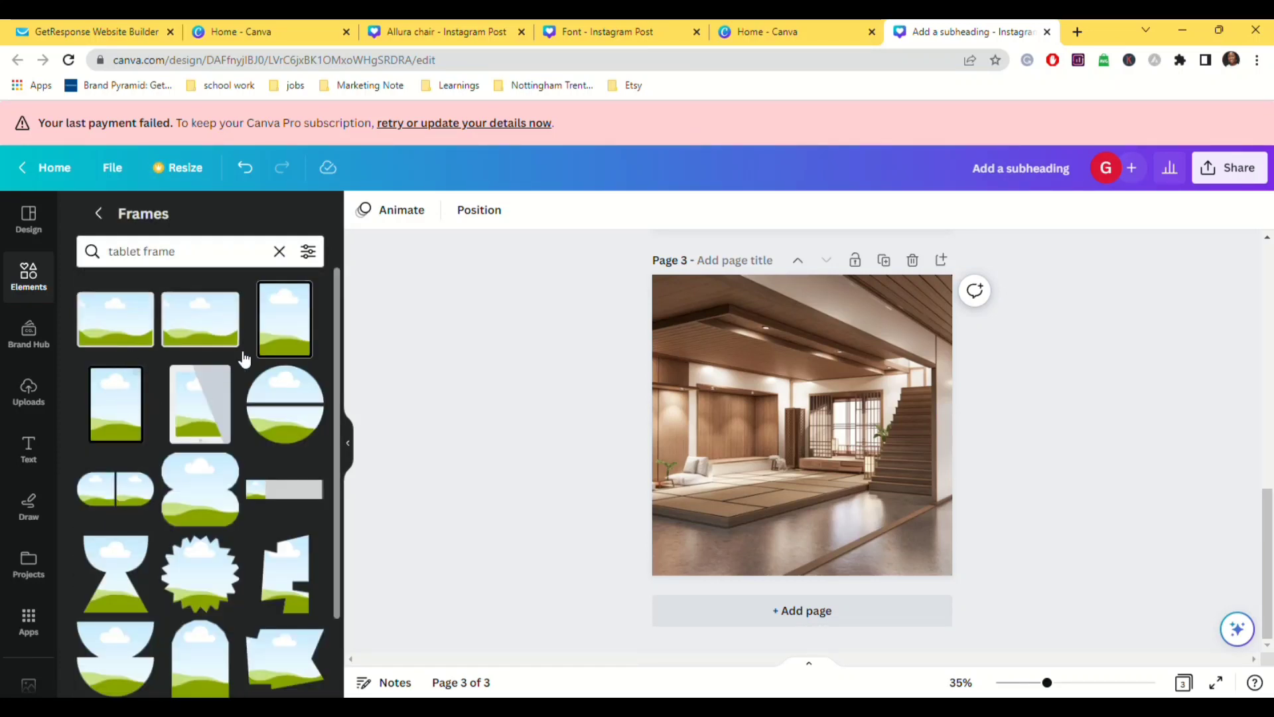
{"action": "left_click", "coordinate": [272, 350]}
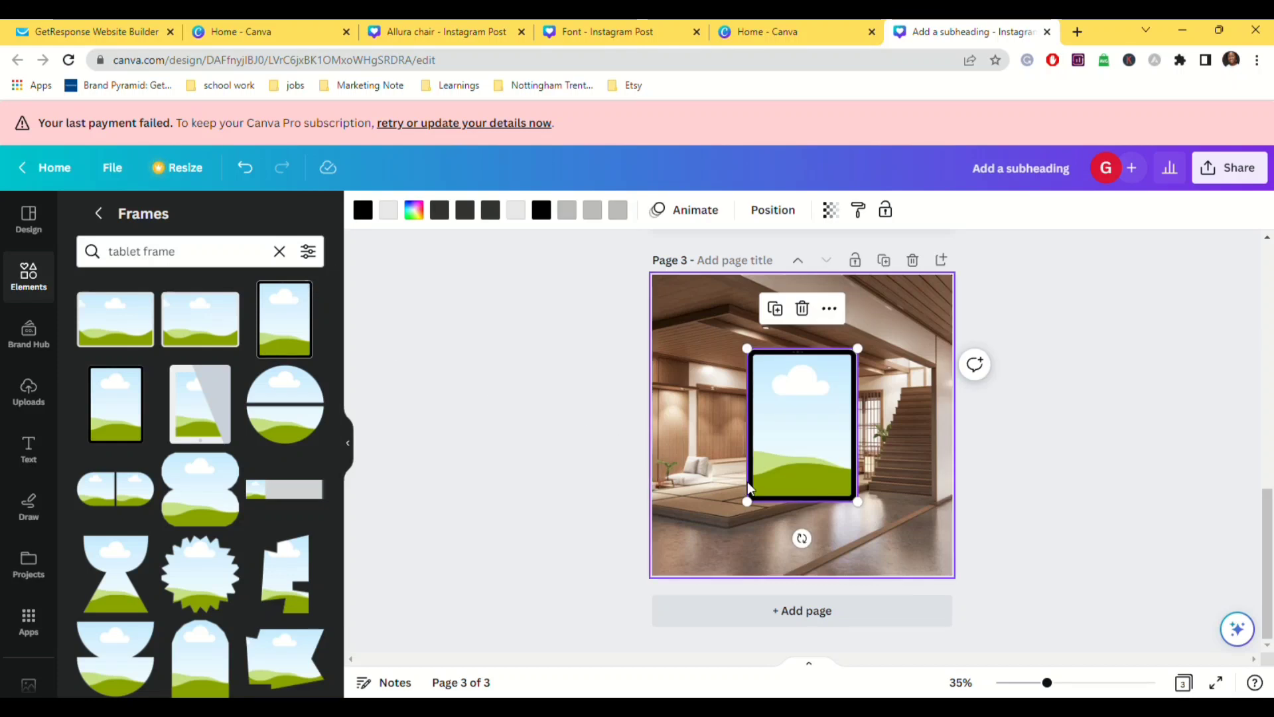
{"action": "left_click_drag", "start_coordinate": [747, 502], "coordinate": [733, 519]}
Step: Fill the tablet frame with the ornate golden clock and lamps photo, and fade the background photo
{"action": "left_click", "coordinate": [352, 574]}
{"action": "left_click_drag", "start_coordinate": [352, 575], "coordinate": [353, 595]}
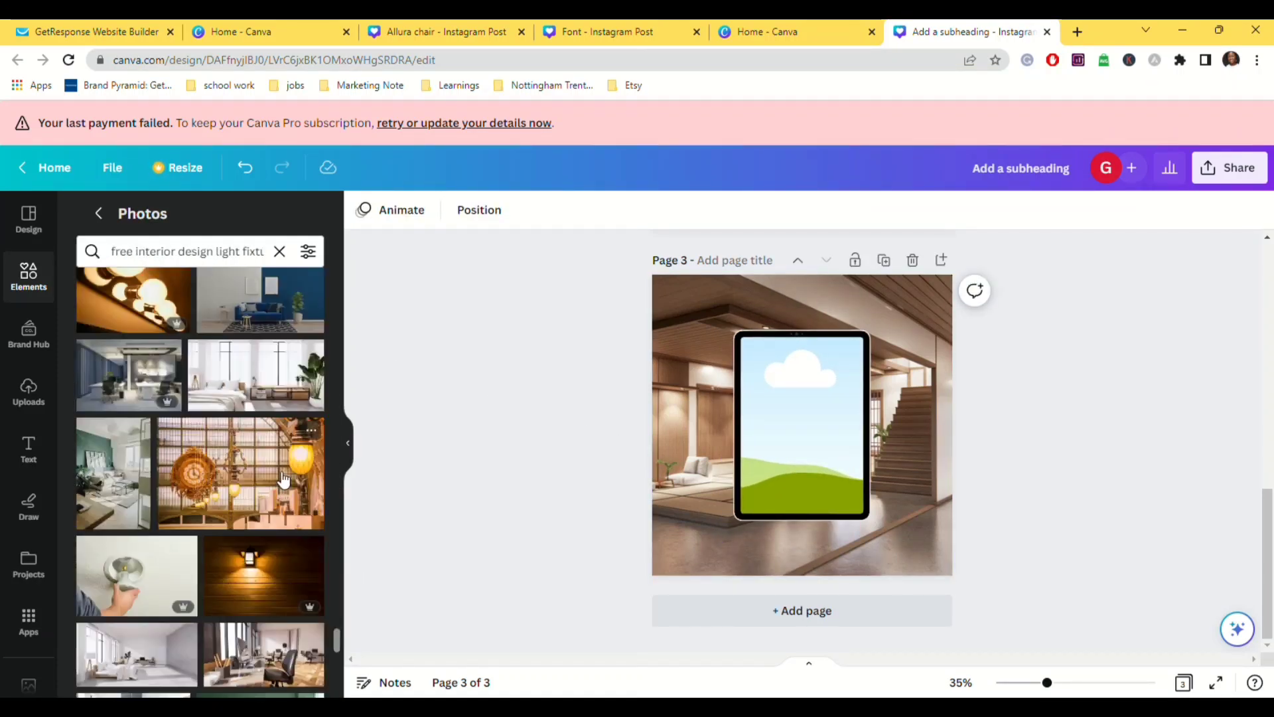
{"action": "left_click", "coordinate": [241, 473]}
{"action": "left_click_drag", "start_coordinate": [828, 381], "coordinate": [794, 401]}
{"action": "left_click", "coordinate": [795, 401]}
{"action": "double_click", "coordinate": [802, 410]}
{"action": "double_click", "coordinate": [802, 410]}
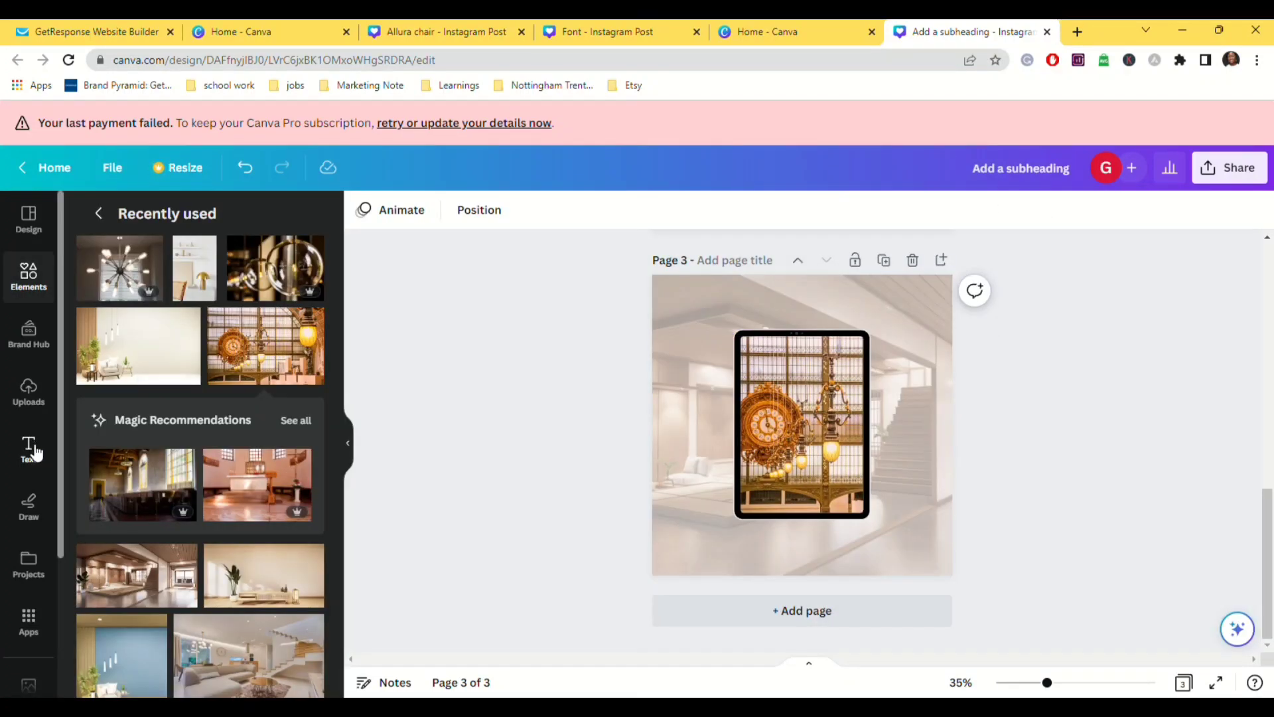
Step: Shift the photo inside the tablet frame so the clock is in view
{"action": "left_click", "coordinate": [29, 448]}
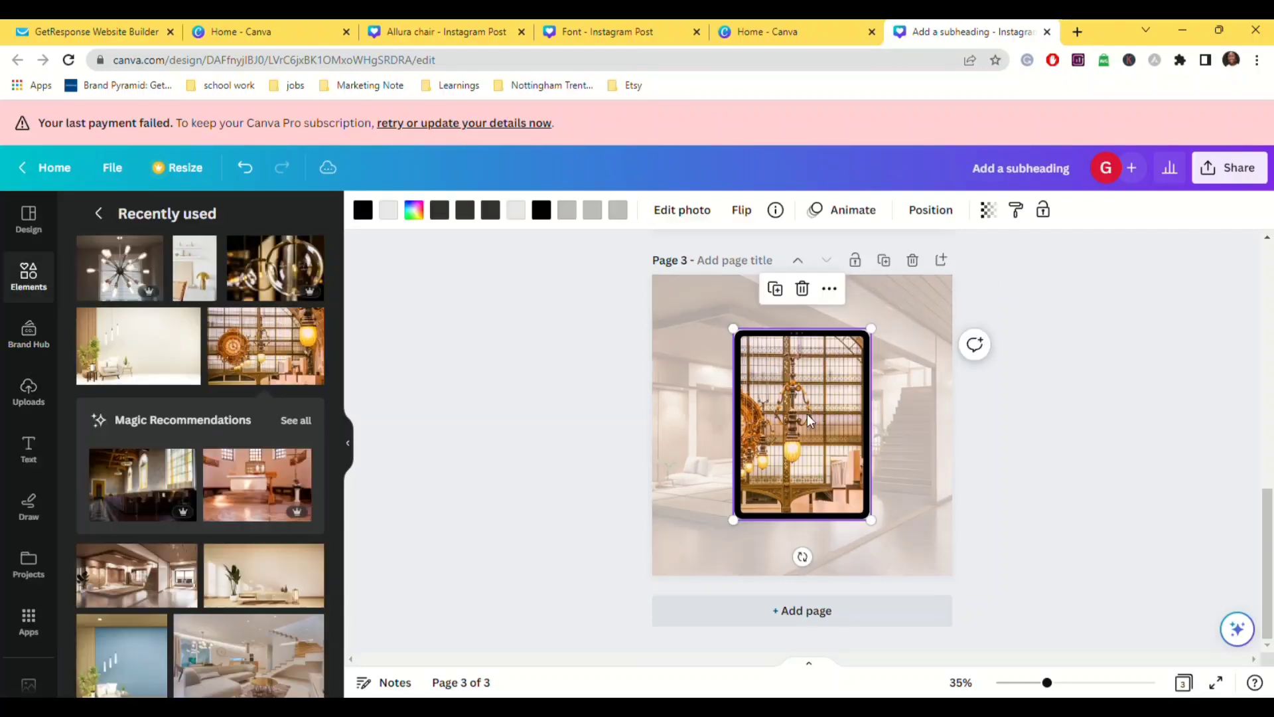
{"action": "double_click", "coordinate": [807, 413]}
{"action": "left_click_drag", "start_coordinate": [826, 421], "coordinate": [859, 422]}
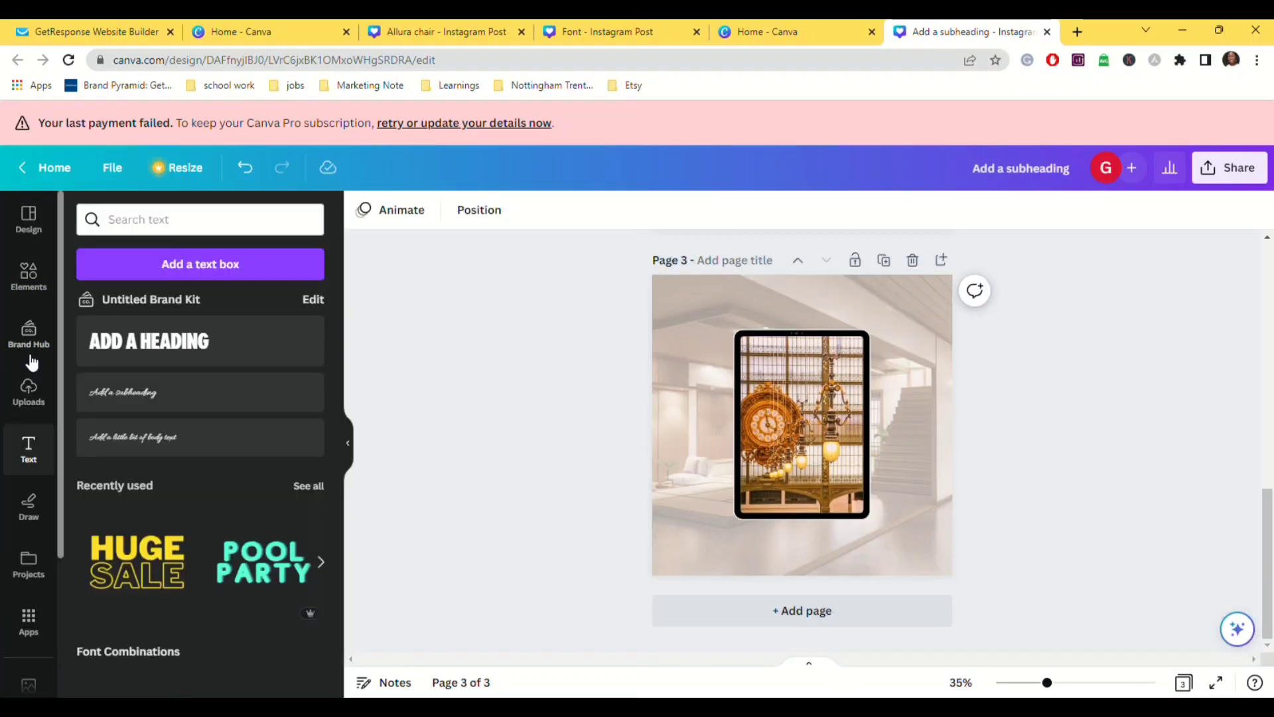
Step: Add a brown square stretched into a full-width band low on page 3, and raise the tablet to sit above it
{"action": "left_click", "coordinate": [26, 275]}
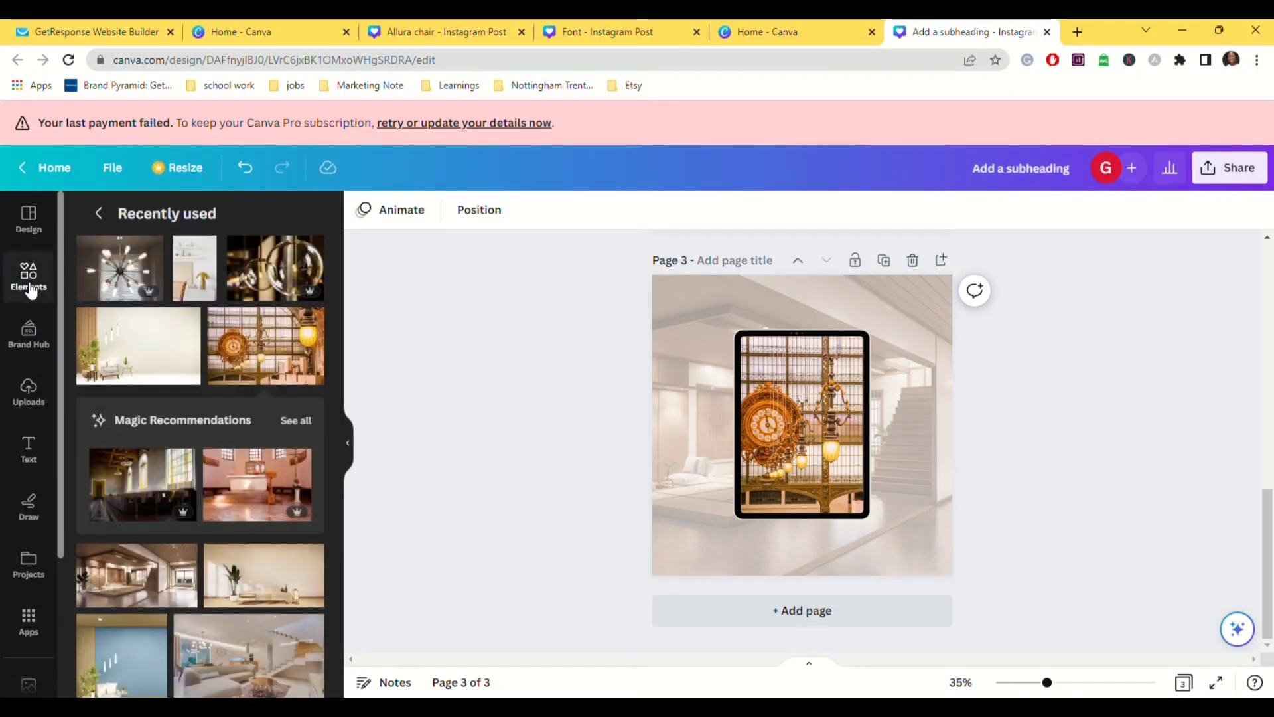
{"action": "left_click", "coordinate": [101, 215]}
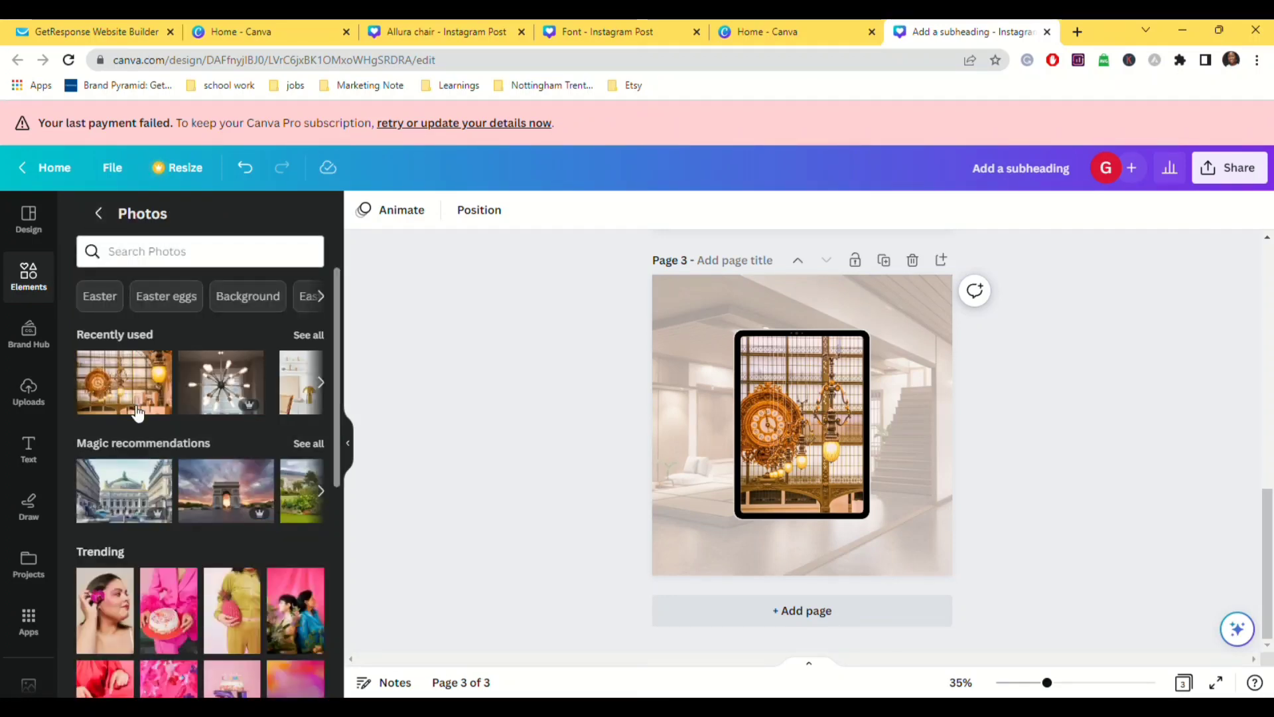
{"action": "left_click", "coordinate": [102, 215]}
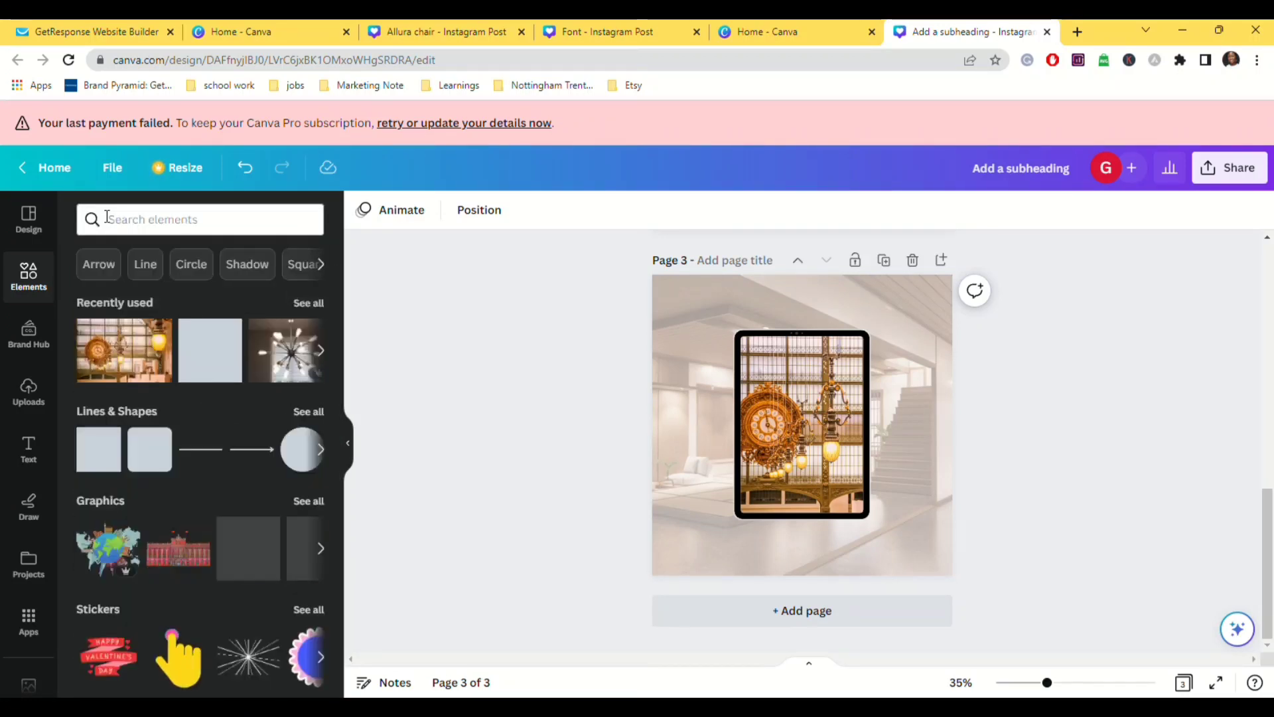
{"action": "left_click", "coordinate": [215, 375]}
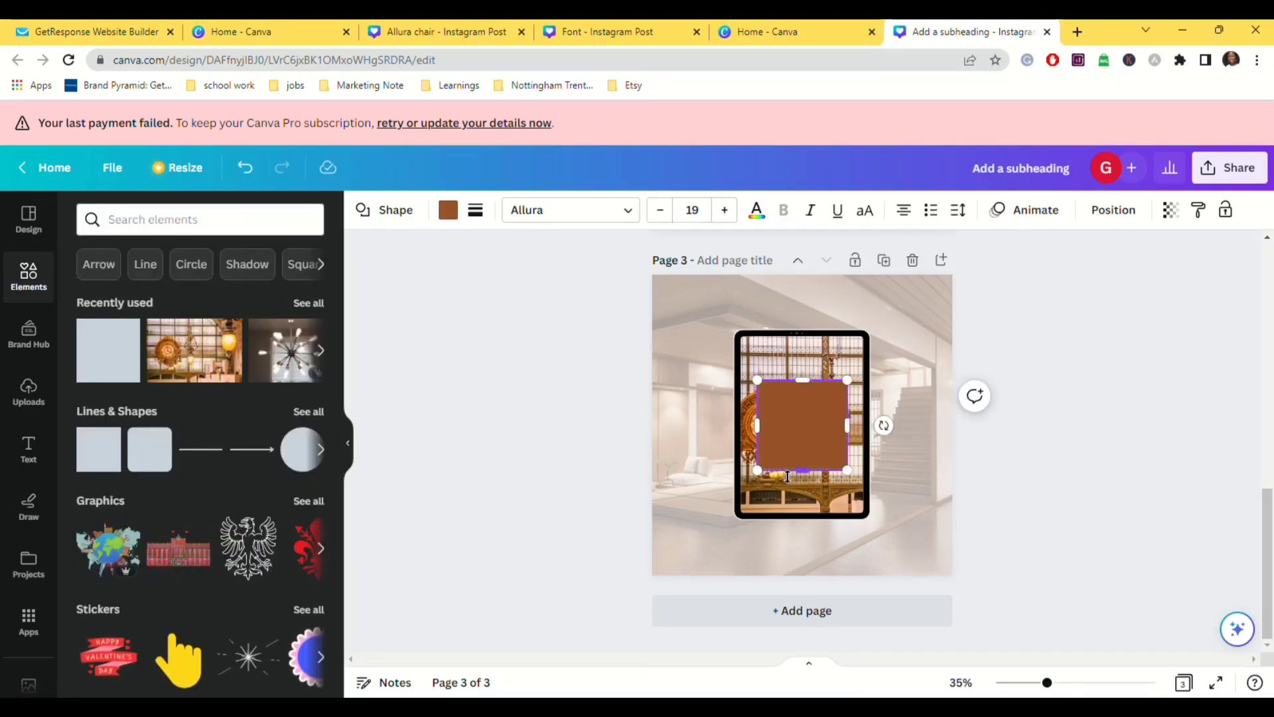
{"action": "left_click_drag", "start_coordinate": [794, 431], "coordinate": [961, 539]}
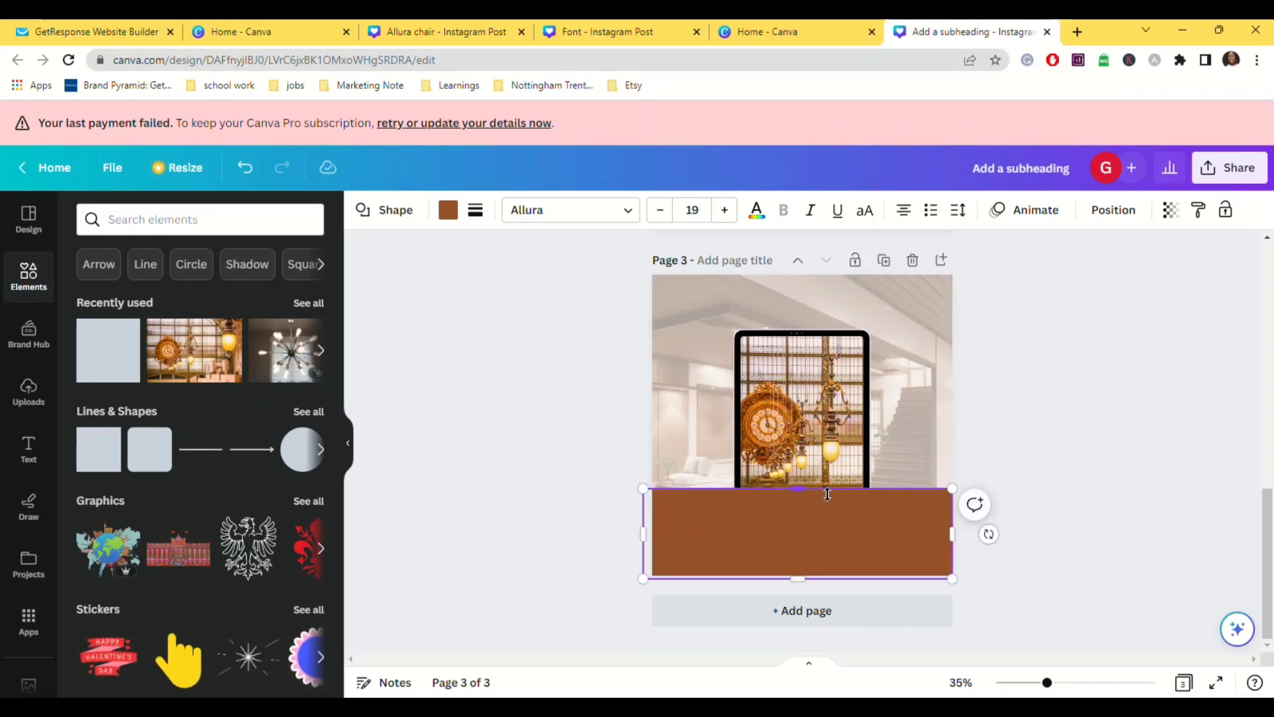
{"action": "left_click_drag", "start_coordinate": [806, 500], "coordinate": [805, 533]}
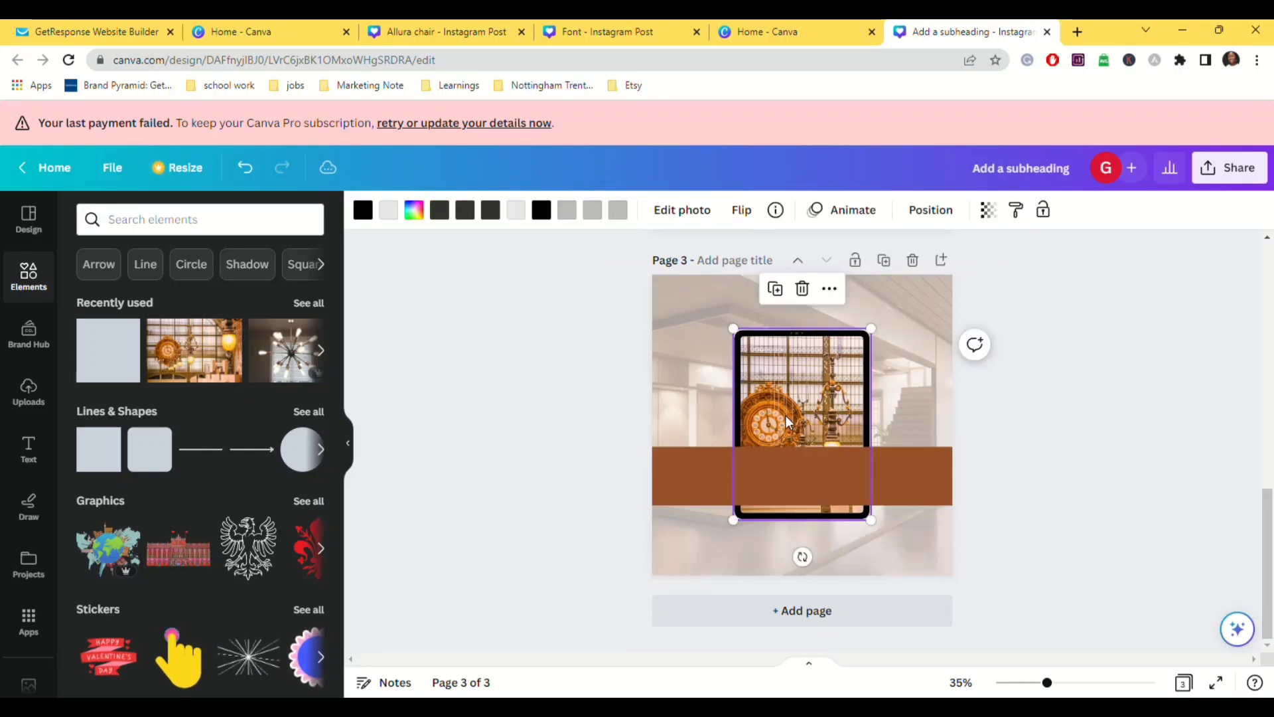
{"action": "left_click_drag", "start_coordinate": [786, 415], "coordinate": [786, 389]}
{"action": "double_click", "coordinate": [786, 388]}
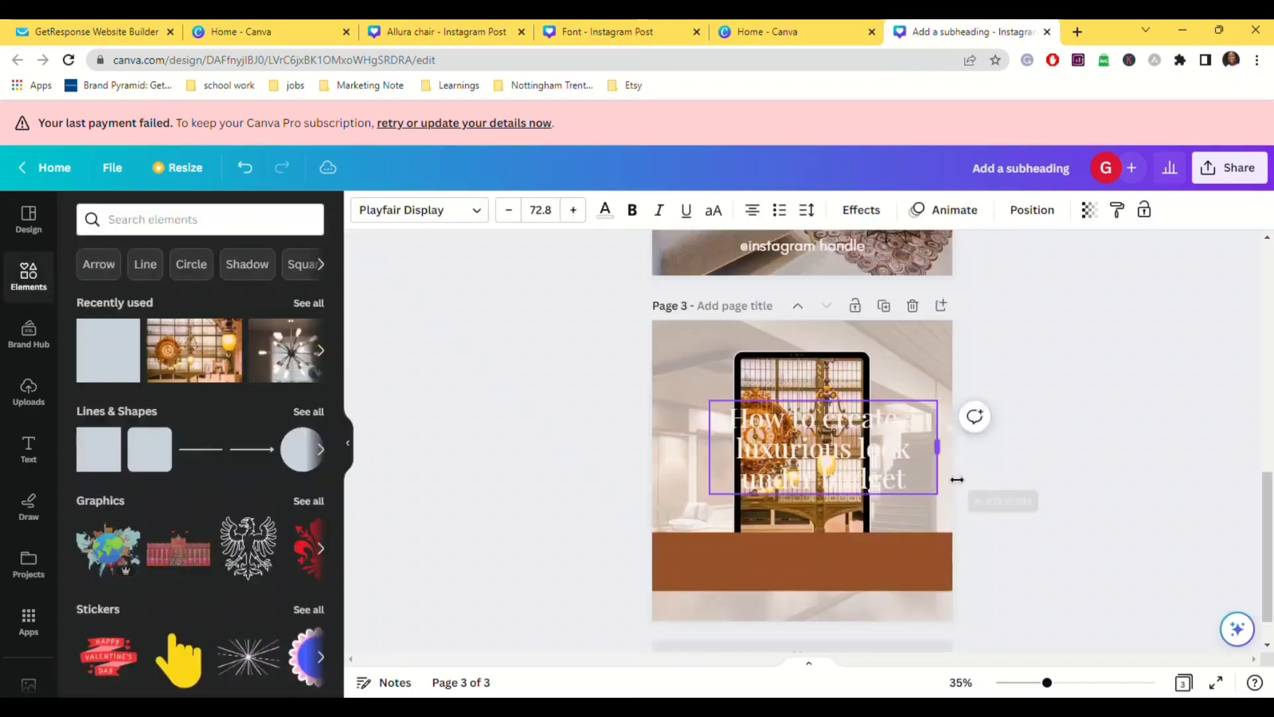
Step: Place a copy of the headline over the brown band on page 3 and change its text to "Types of Lighting in interior design"
{"action": "left_click_drag", "start_coordinate": [957, 479], "coordinate": [1001, 484]}
{"action": "left_click_drag", "start_coordinate": [890, 478], "coordinate": [870, 577]}
{"action": "double_click", "coordinate": [870, 578]}
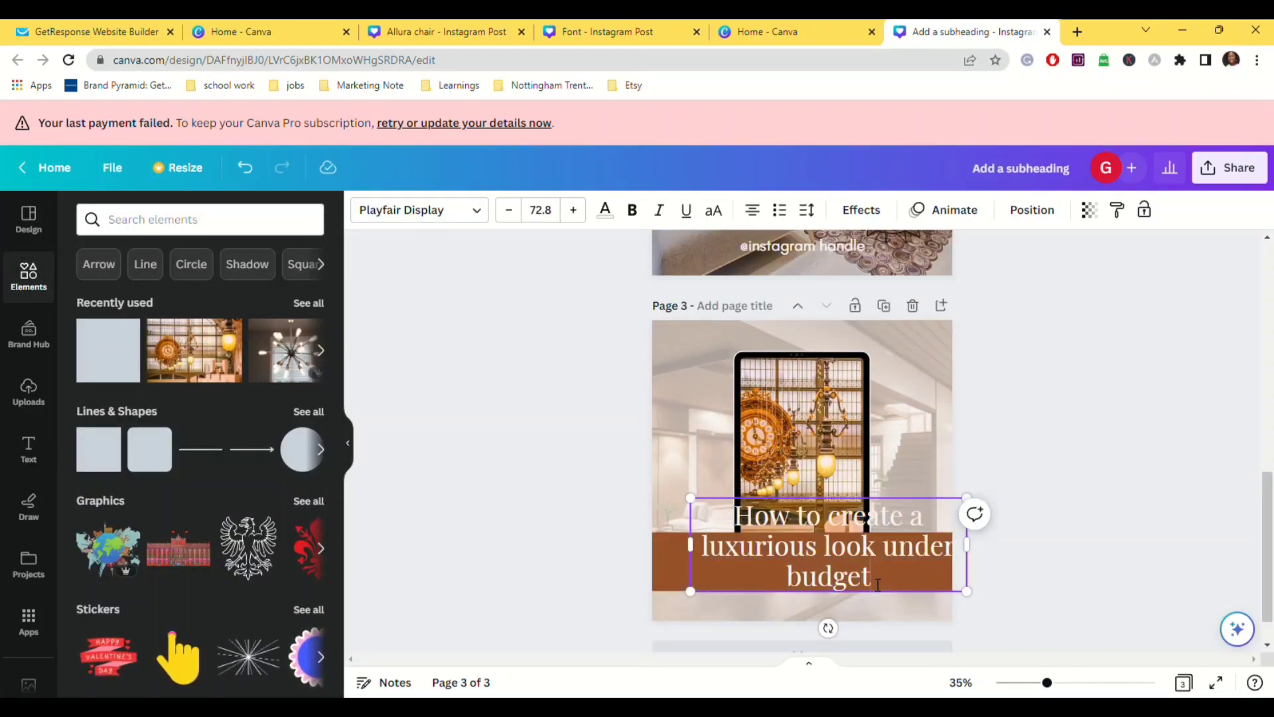
{"action": "key", "text": "BackSpace"}
{"action": "type", "text": "Typ"}
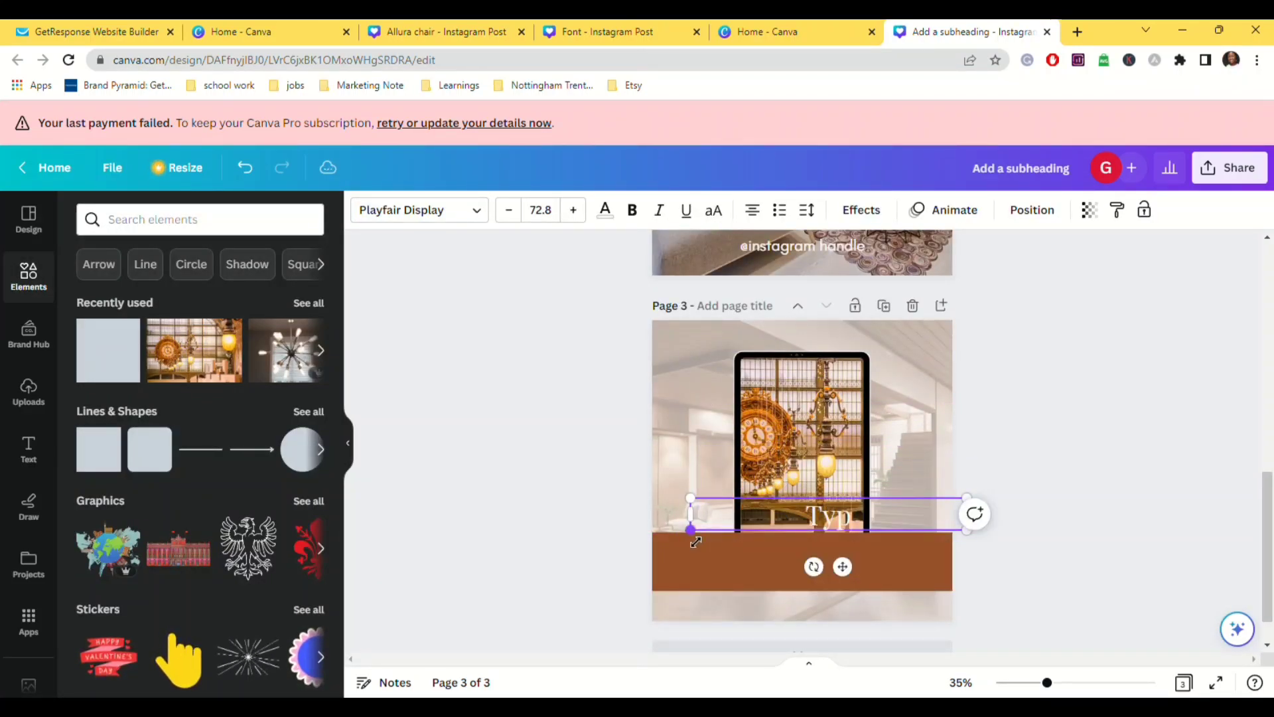
{"action": "type", "text": "es of Lighting in interior design"}
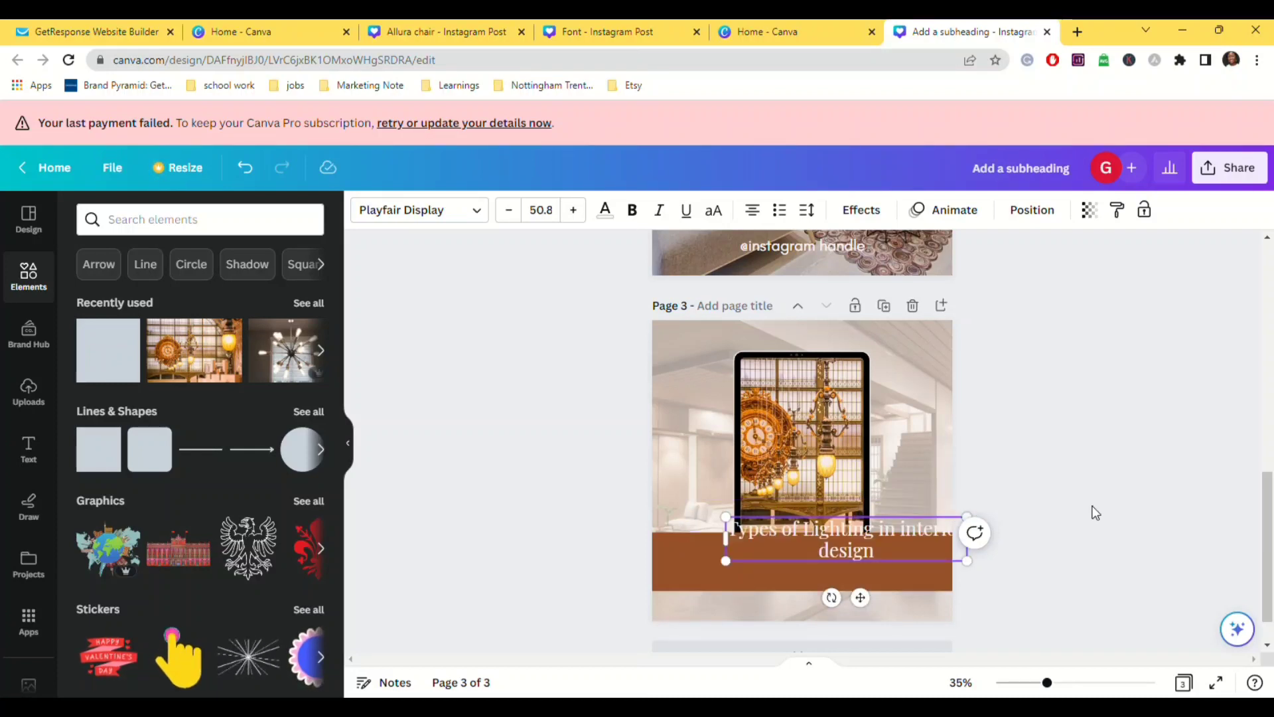
Step: Centre the headline inside the brown band and place a copy of the Instagram handle above the tablet
{"action": "left_click", "coordinate": [1094, 513]}
{"action": "left_click_drag", "start_coordinate": [921, 527], "coordinate": [950, 575]}
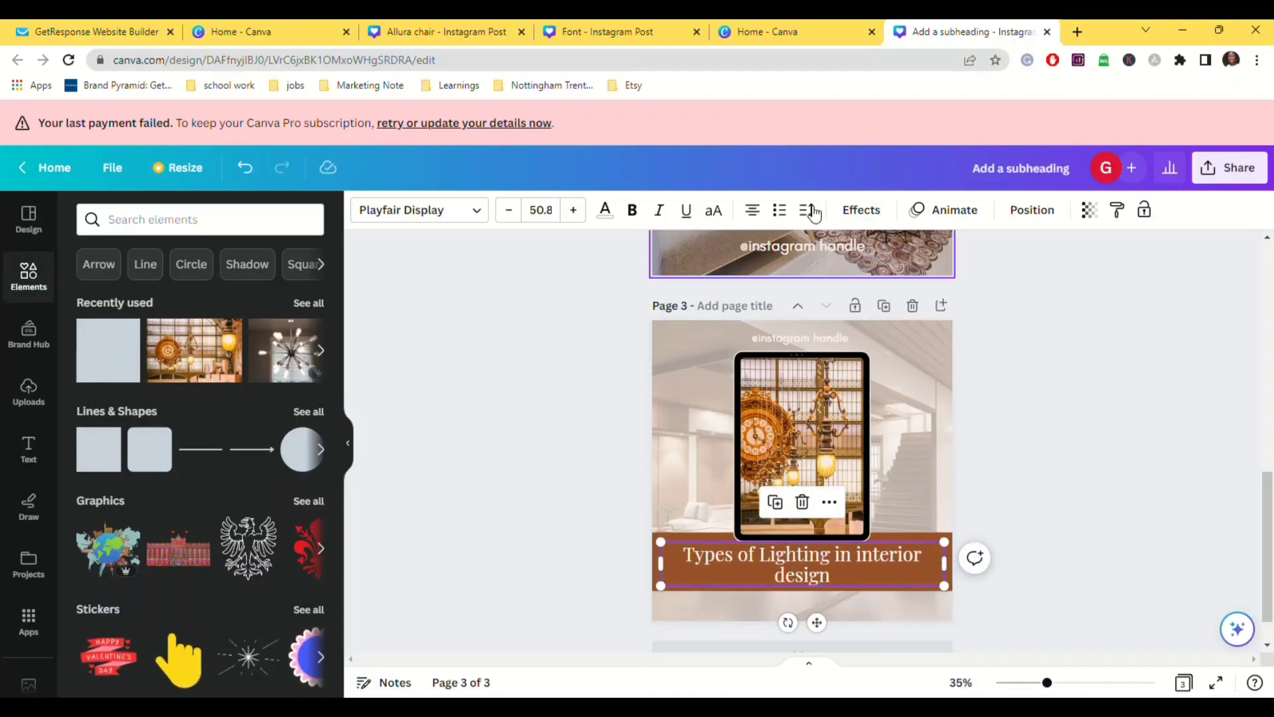
Step: Try the Background text effect on the page 3 headline in several document colours
{"action": "left_click", "coordinate": [861, 210]}
{"action": "left_click", "coordinate": [113, 606]}
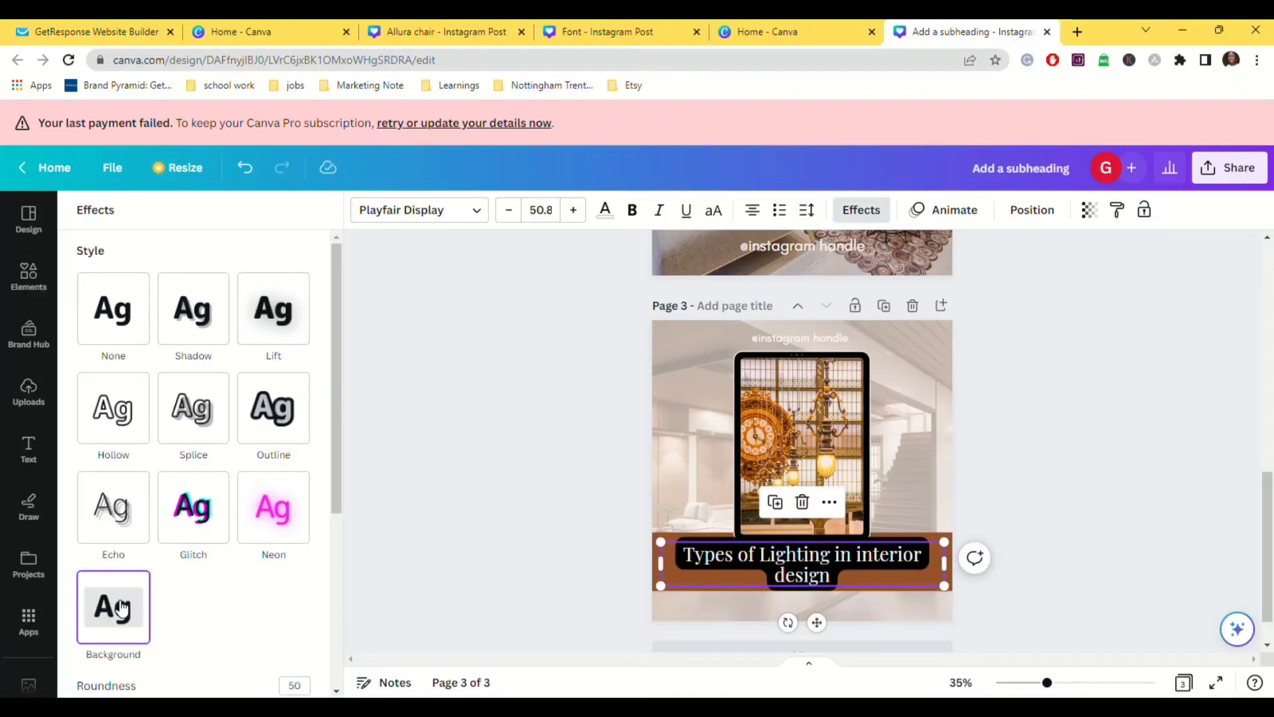
{"action": "scroll", "coordinate": [120, 607], "scroll_direction": "down", "scroll_amount": 3}
{"action": "left_click", "coordinate": [298, 629]}
{"action": "left_click", "coordinate": [205, 477]}
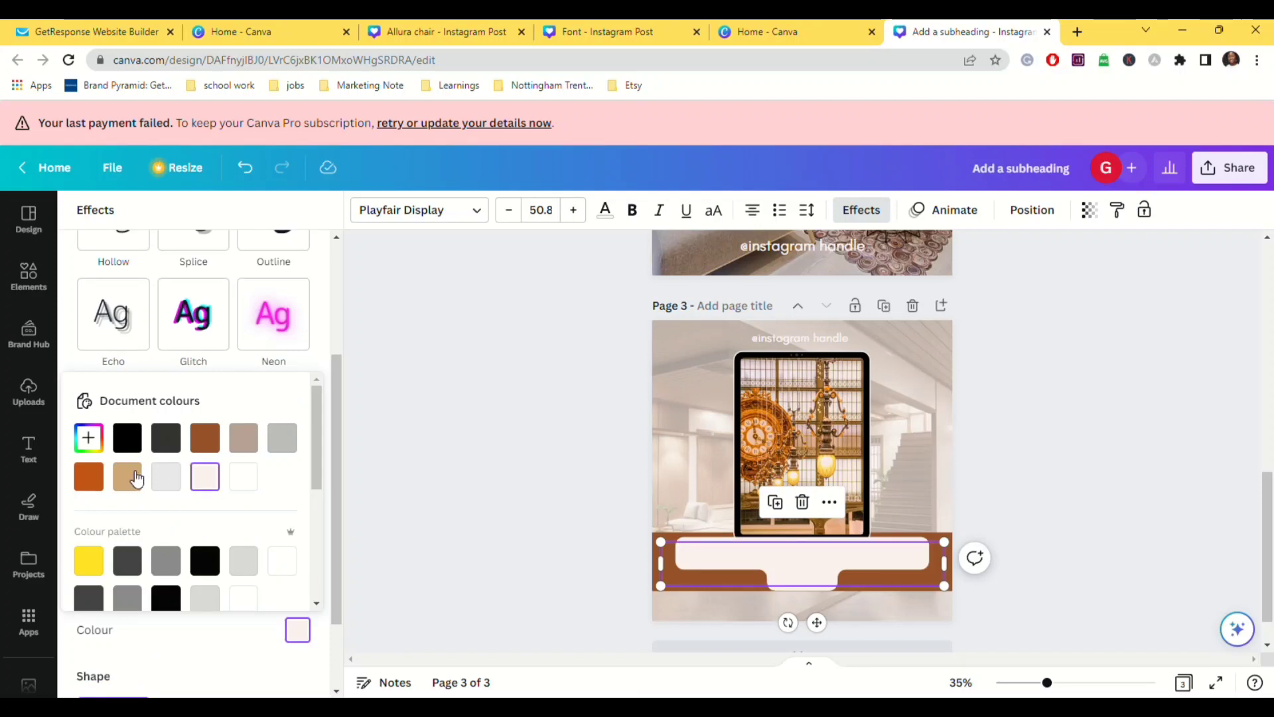
{"action": "left_click", "coordinate": [281, 437]}
{"action": "left_click", "coordinate": [128, 476]}
Step: Apply the Neon text effect to the page 3 headline and adjust its intensity
{"action": "left_click", "coordinate": [273, 314]}
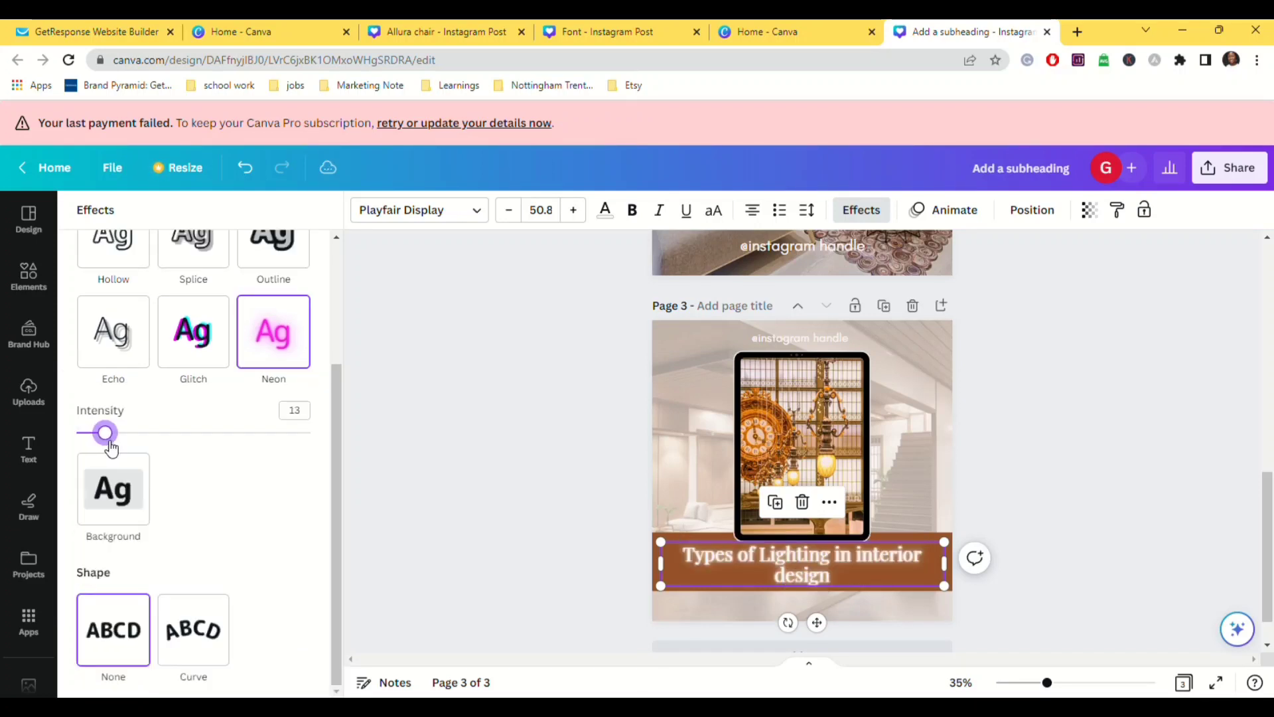
{"action": "left_click_drag", "start_coordinate": [105, 435], "coordinate": [130, 460]}
{"action": "key", "text": "Escape"}
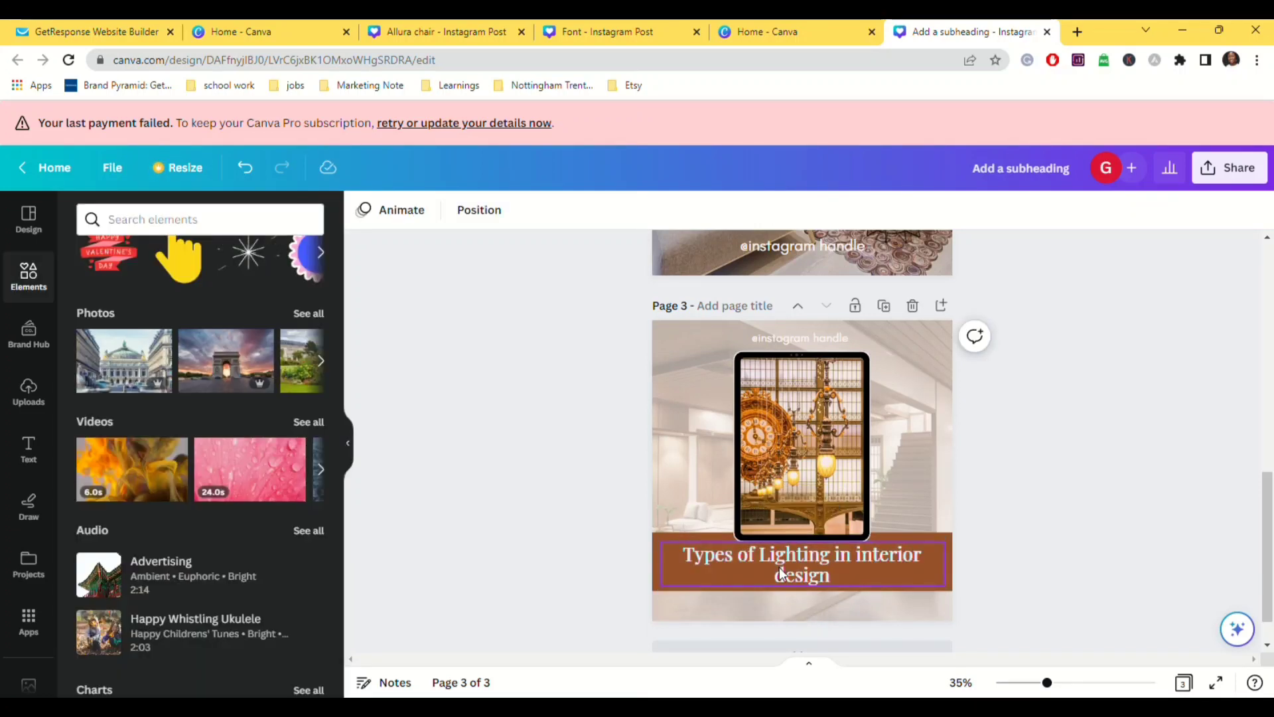
Step: Move the brown band and its headline together down to the lower edge of page 3
{"action": "left_click", "coordinate": [657, 544]}
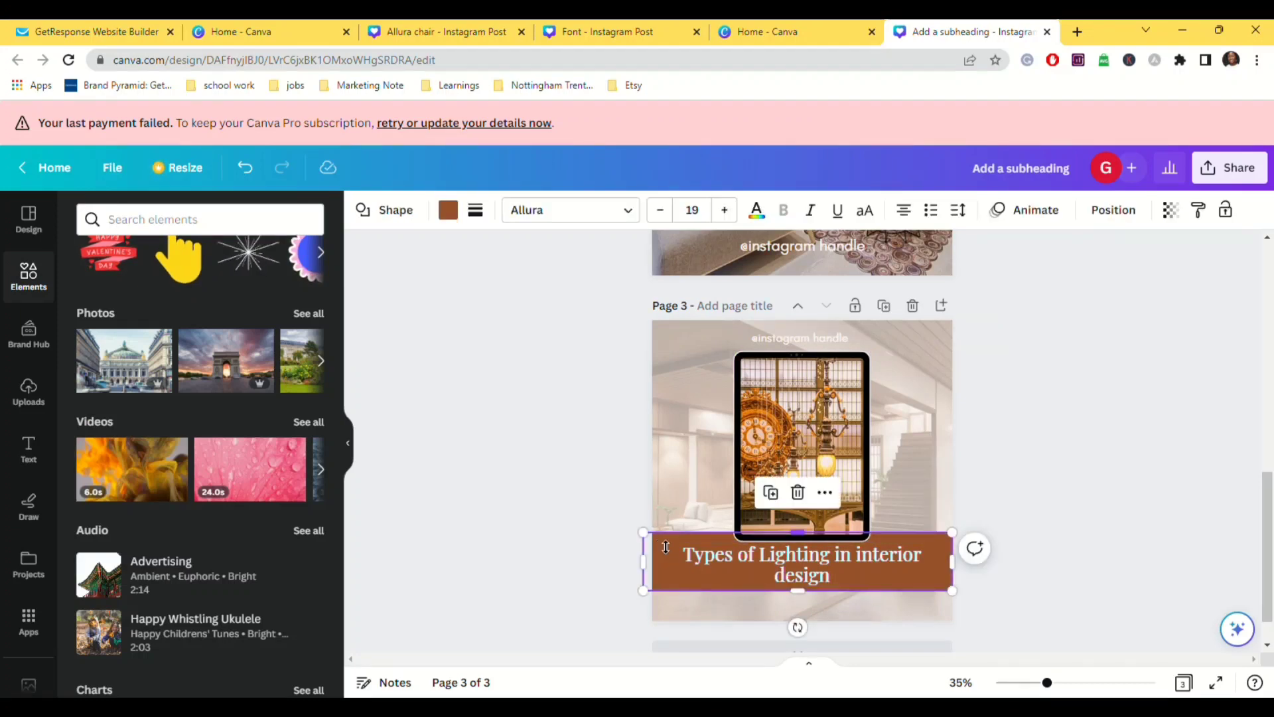
{"action": "left_click", "coordinate": [771, 562]}
{"action": "left_click_drag", "start_coordinate": [771, 562], "coordinate": [773, 593]}
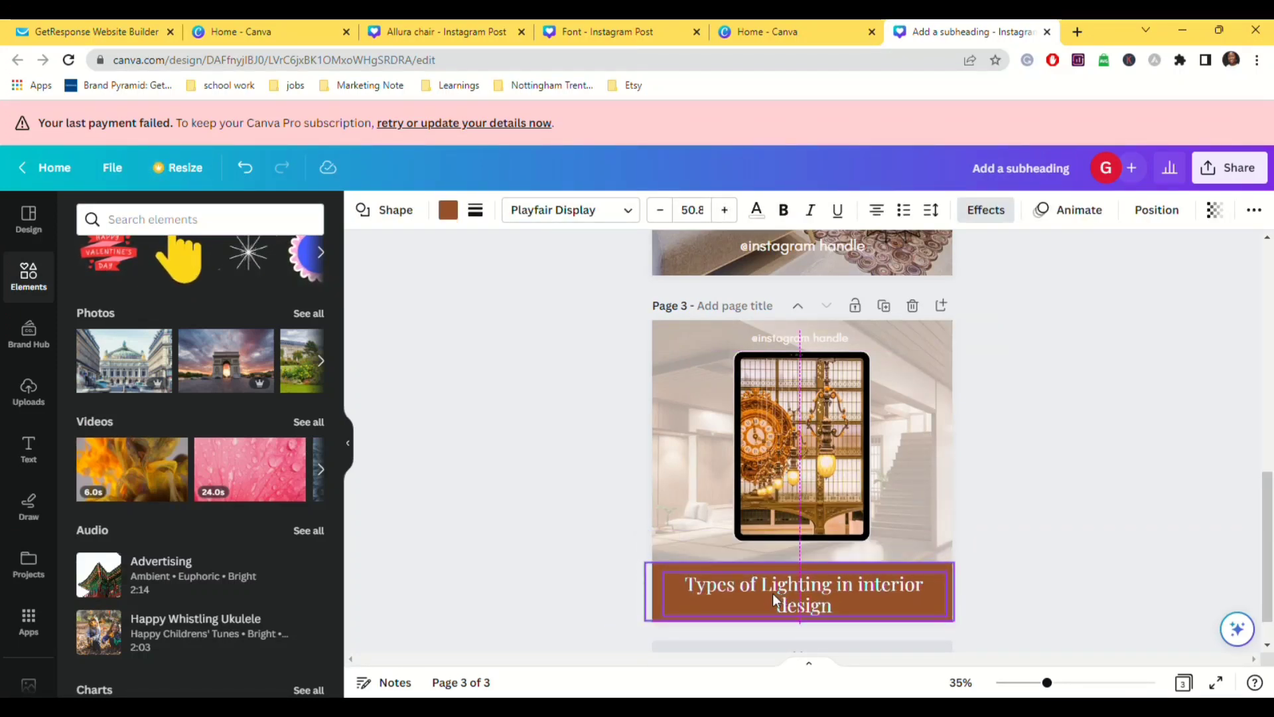
{"action": "left_click", "coordinate": [1073, 455]}
Step: Make the background photo on page 3 more transparent
{"action": "left_click", "coordinate": [843, 441]}
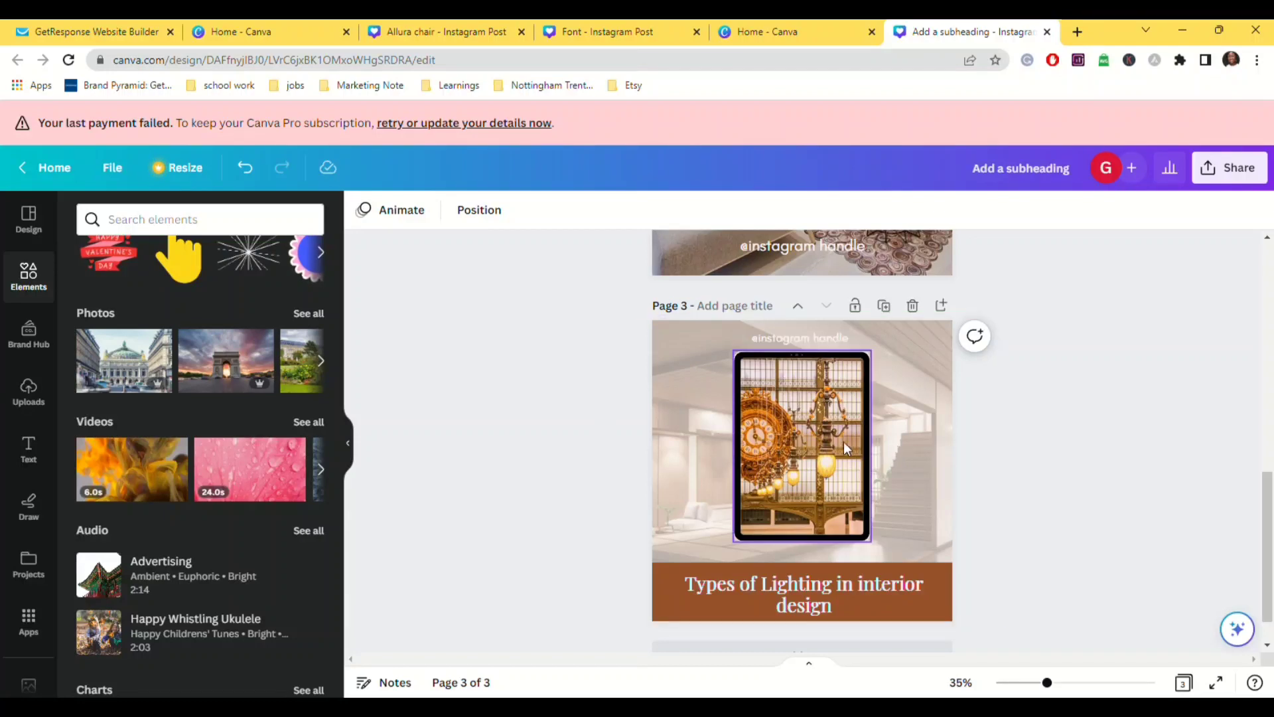
{"action": "left_click", "coordinate": [1170, 210]}
{"action": "left_click_drag", "start_coordinate": [1171, 273], "coordinate": [1136, 278]}
Step: Move the tablet slightly lower on page 3 and enlarge it a little
{"action": "left_click", "coordinate": [838, 431]}
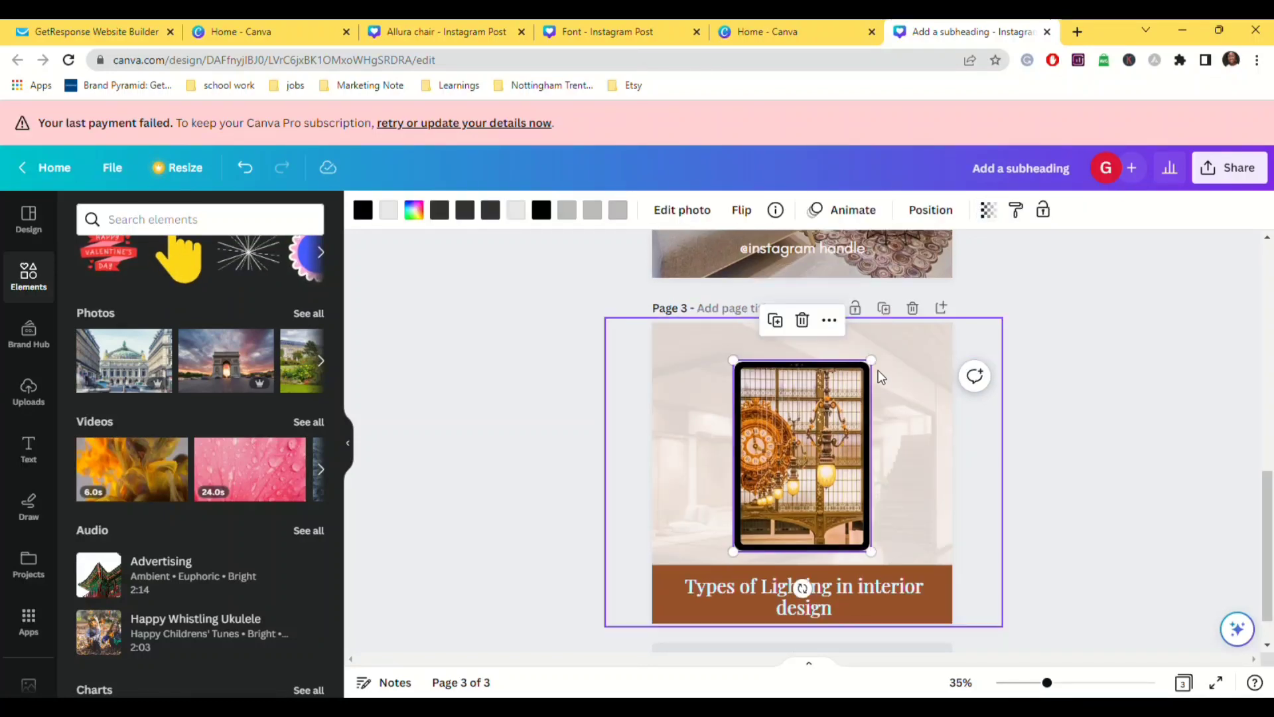
{"action": "left_click_drag", "start_coordinate": [878, 369], "coordinate": [889, 362]}
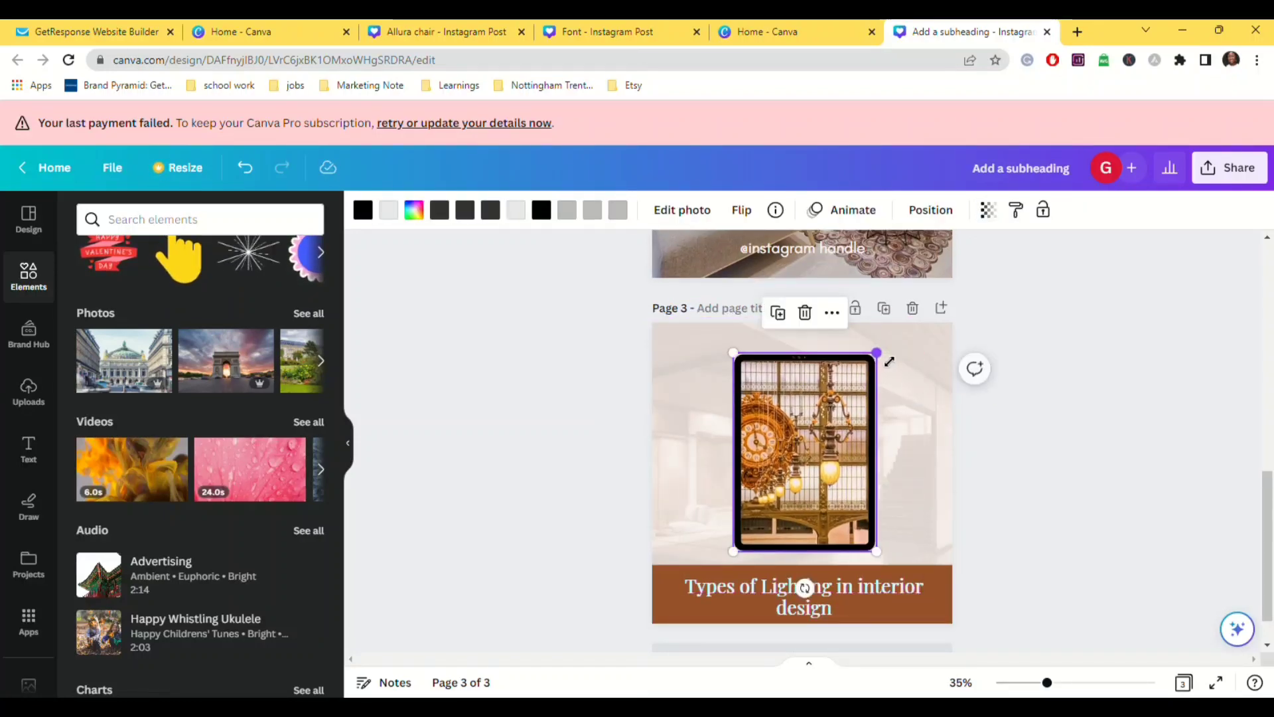
{"action": "left_click", "coordinate": [513, 477]}
{"action": "scroll", "coordinate": [801, 597], "scroll_direction": "down", "scroll_amount": 1}
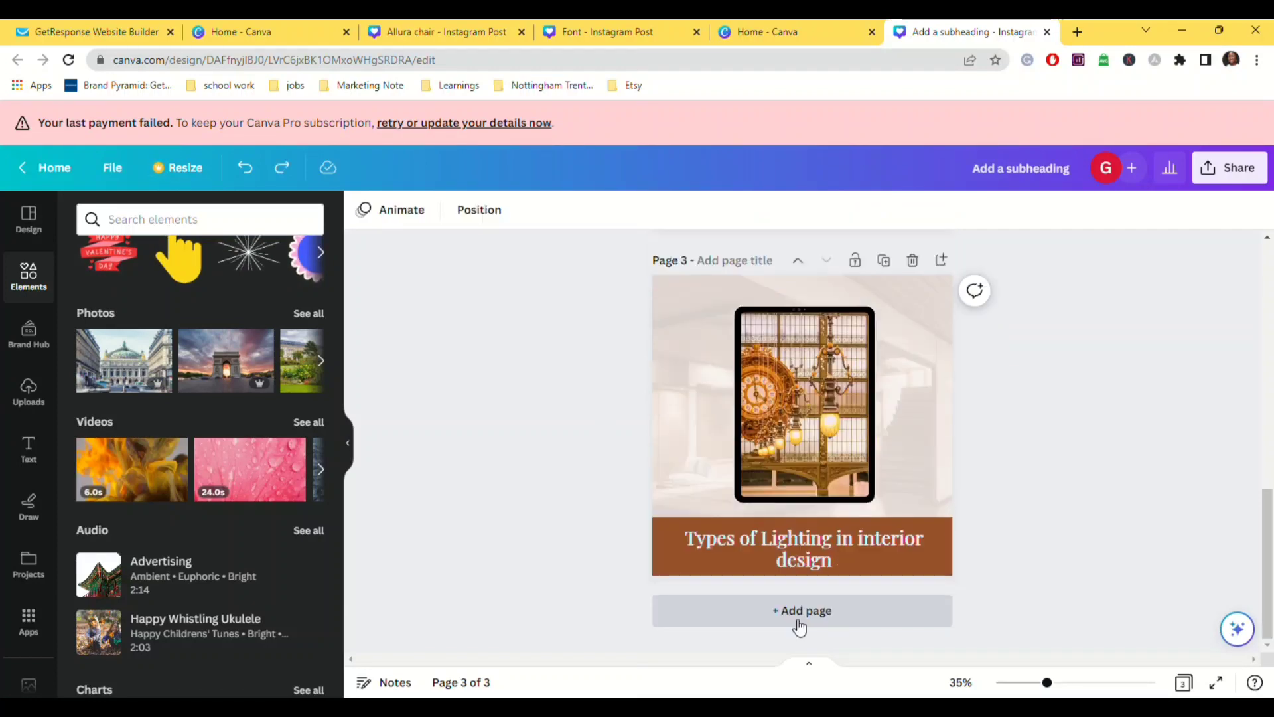
Step: Add a fourth page and cover its lower half with a brown rectangle
{"action": "left_click", "coordinate": [799, 617]}
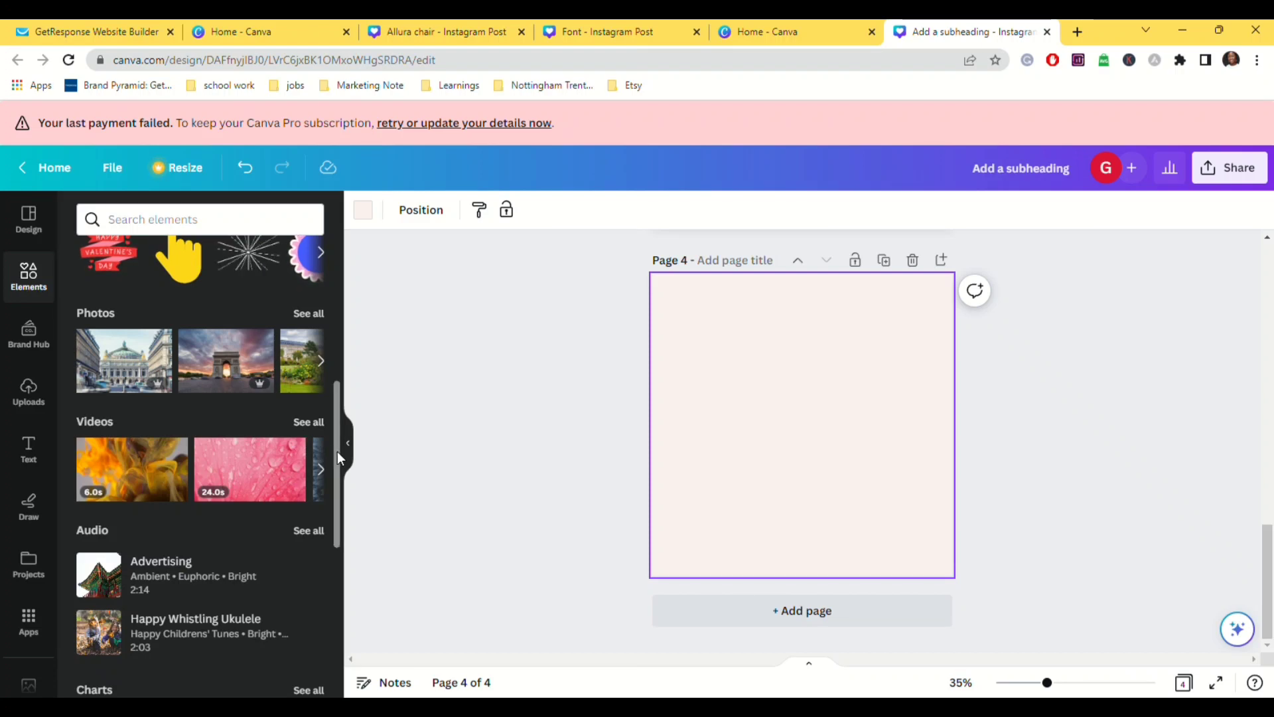
{"action": "left_click_drag", "start_coordinate": [337, 451], "coordinate": [329, 292]}
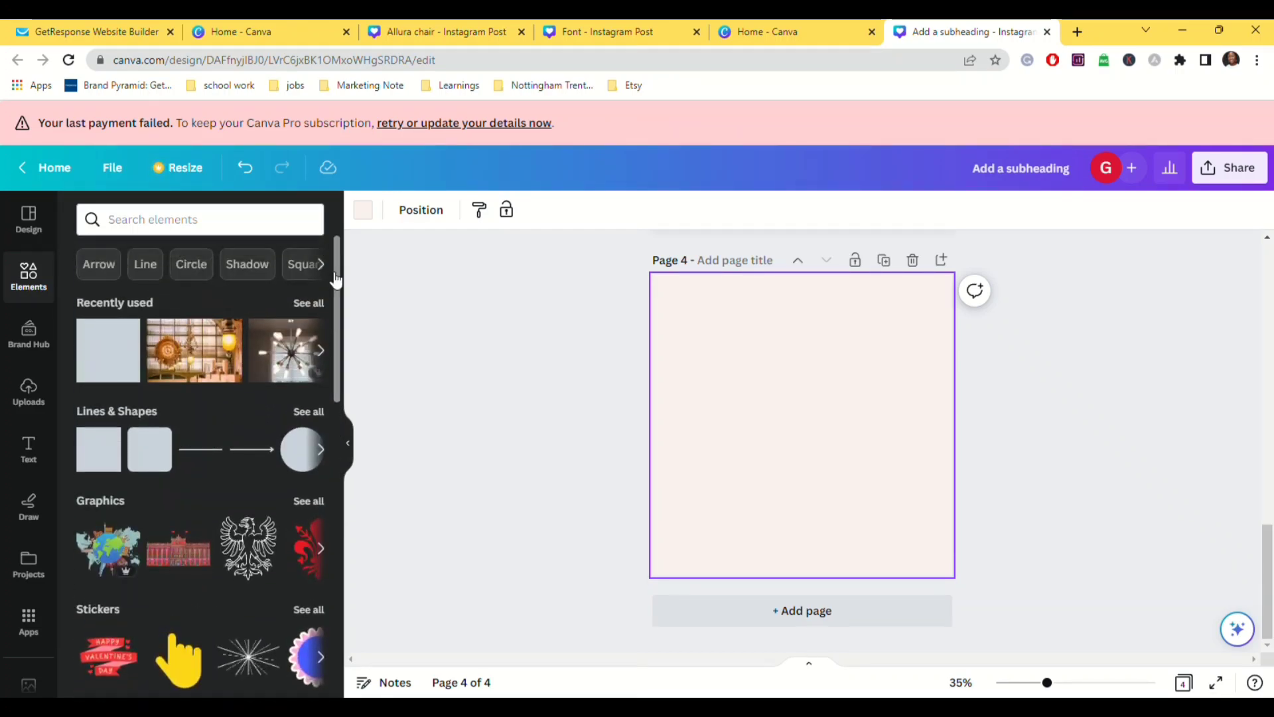
{"action": "left_click", "coordinate": [144, 463]}
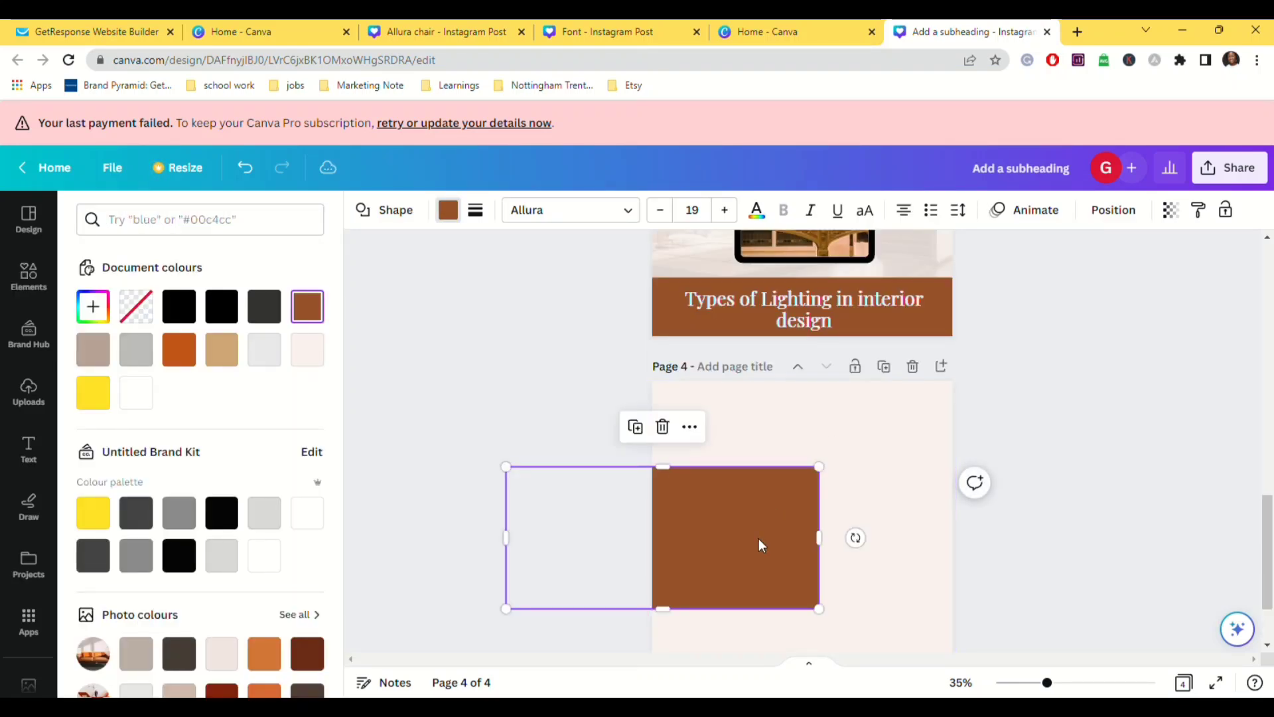
{"action": "left_click_drag", "start_coordinate": [759, 541], "coordinate": [919, 584]}
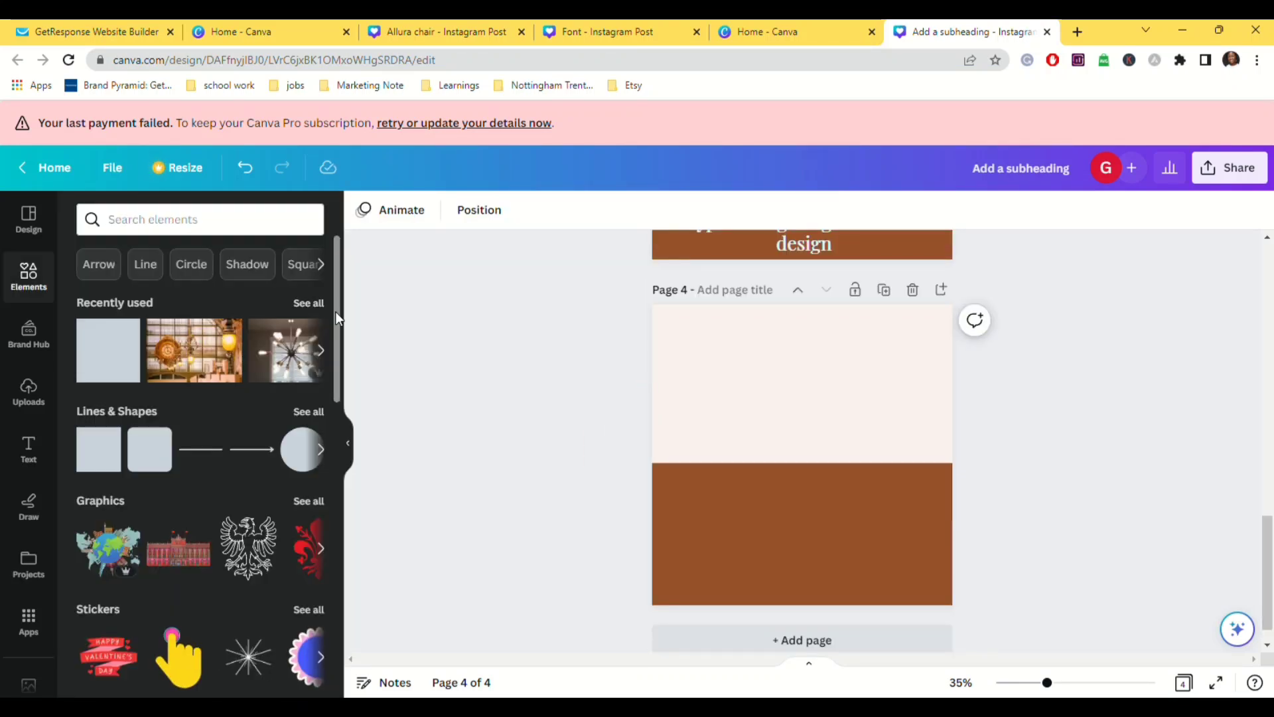
Step: Add a grid of two stacked photo cells to page 4, bring it to the front and position it near the centre
{"action": "left_click_drag", "start_coordinate": [336, 311], "coordinate": [353, 607]}
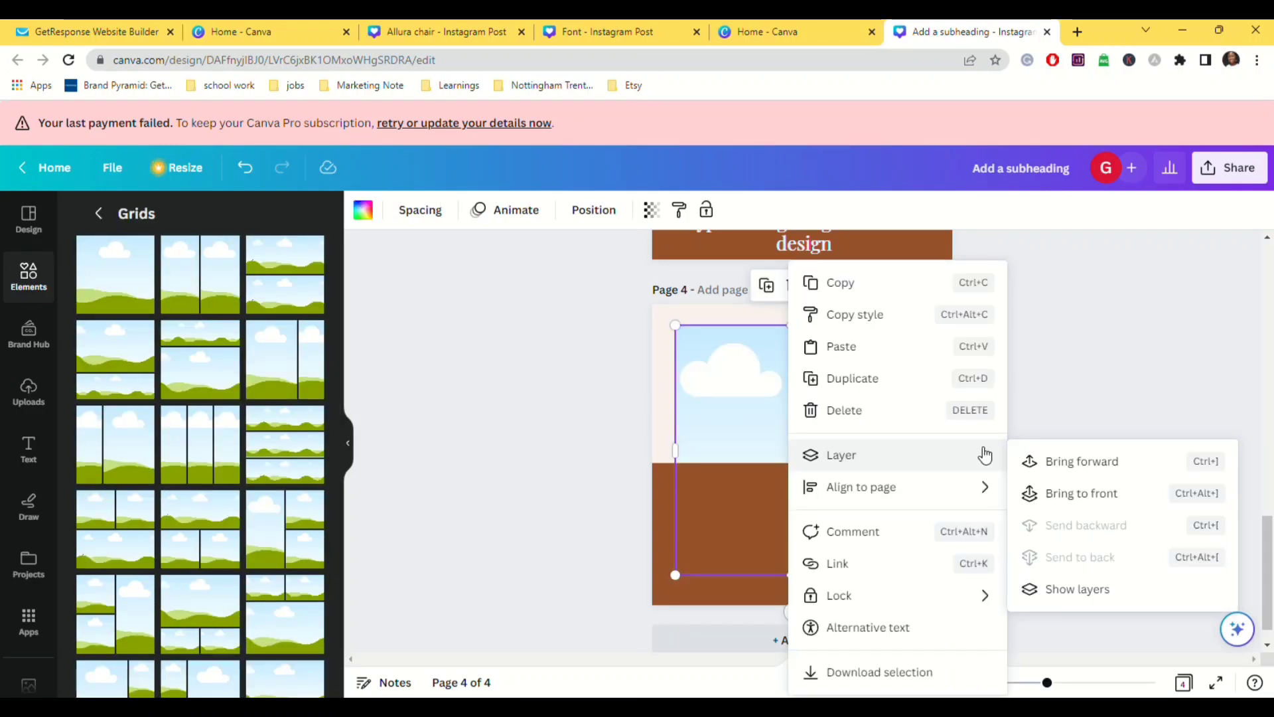
{"action": "left_click", "coordinate": [1079, 494]}
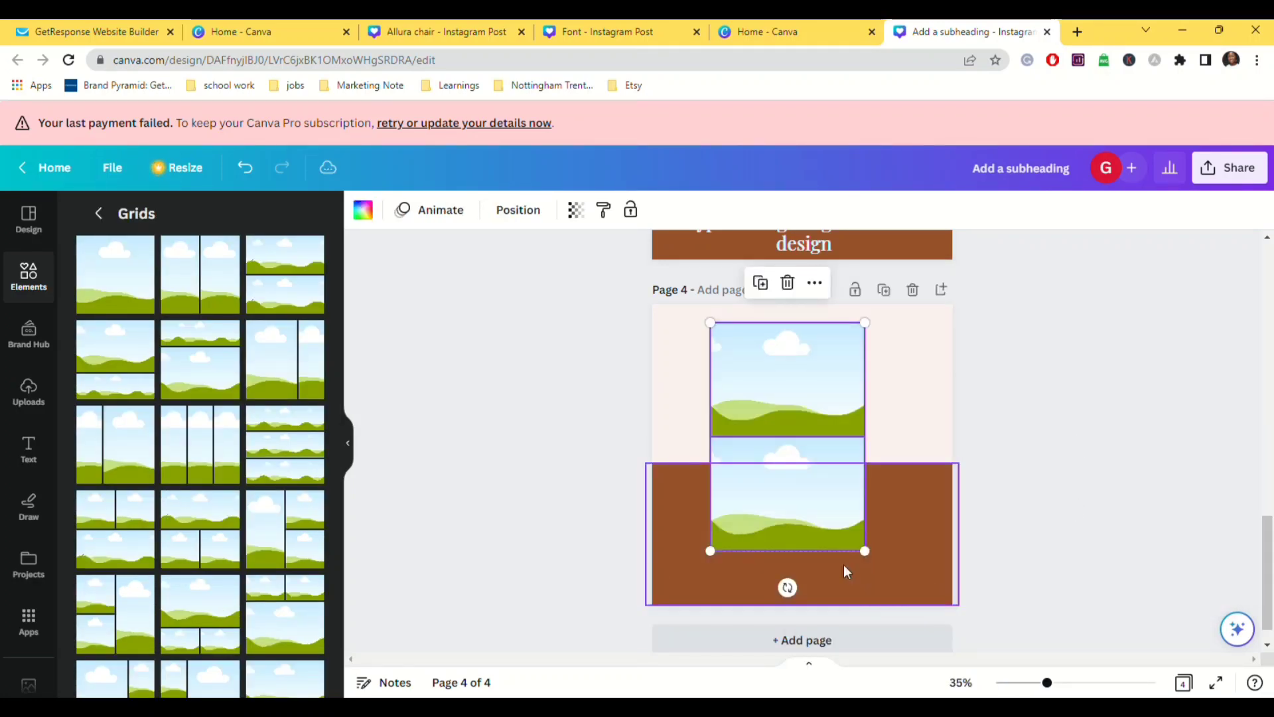
{"action": "left_click_drag", "start_coordinate": [830, 439], "coordinate": [829, 451]}
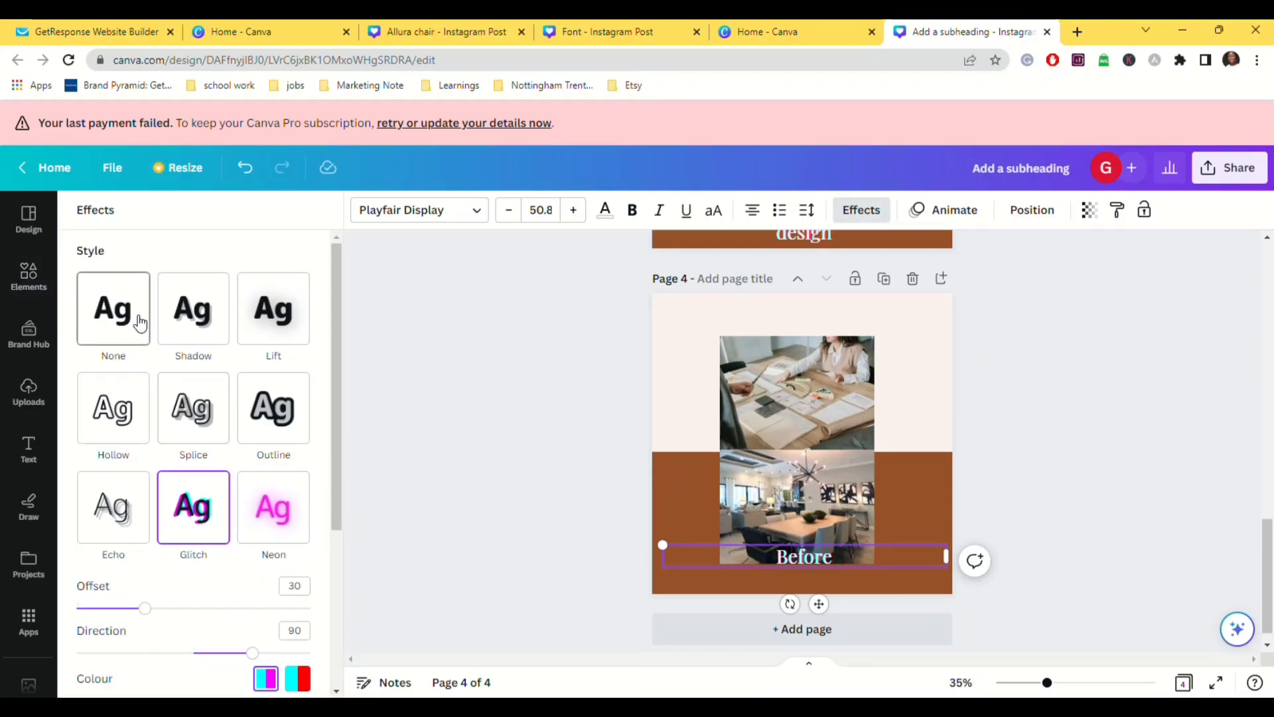
Step: Remove the Glitch effect from the "Before" text, narrow its box and place it in brown beside the upper photo
{"action": "left_click", "coordinate": [139, 323]}
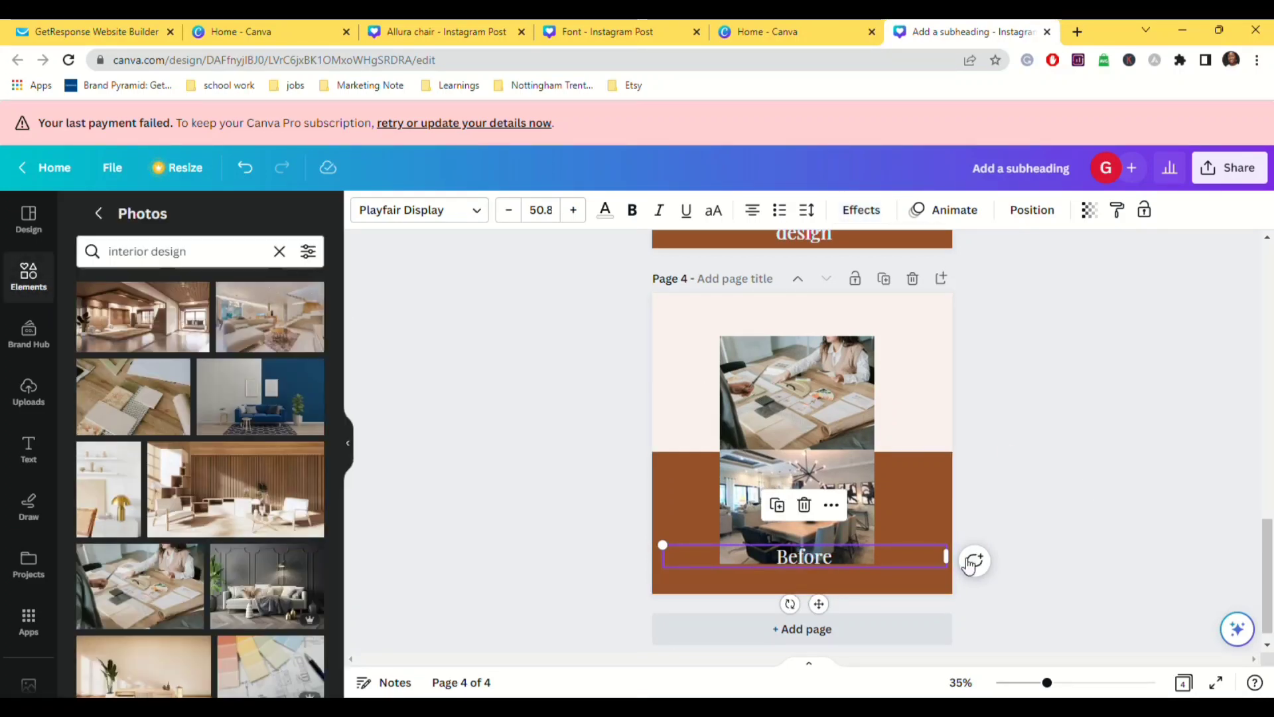
{"action": "left_click_drag", "start_coordinate": [956, 565], "coordinate": [722, 565]}
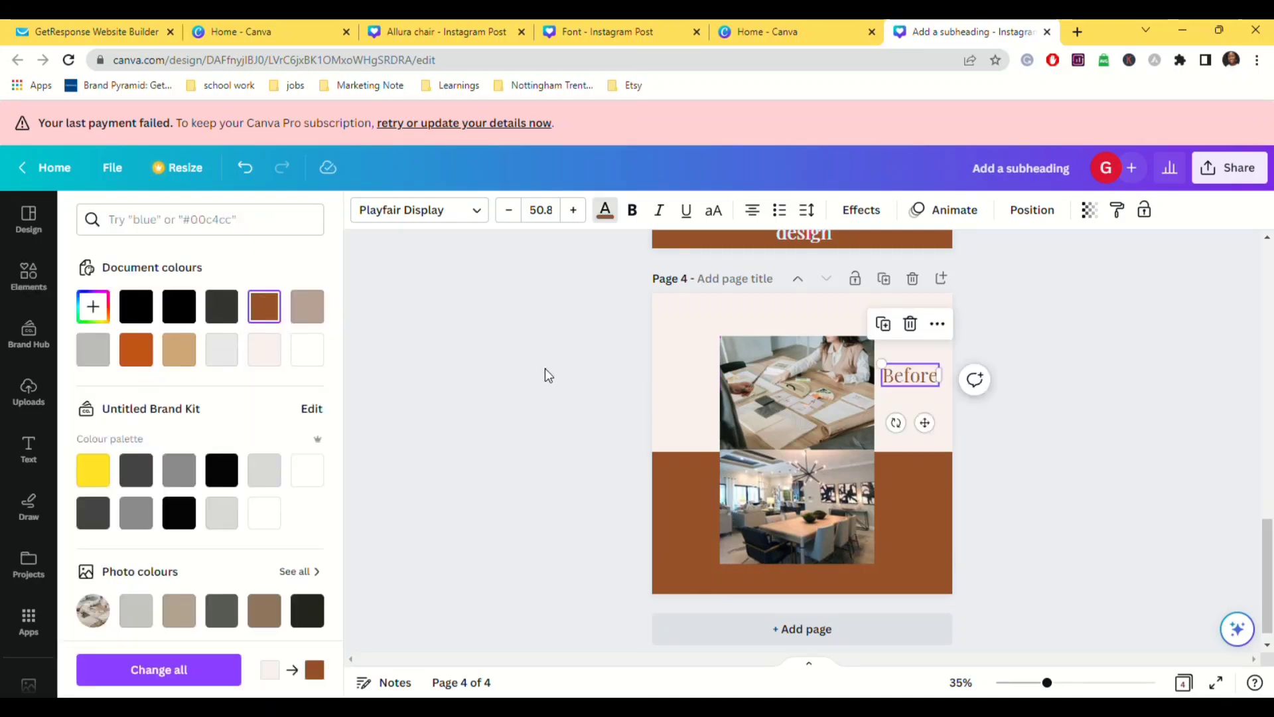
{"action": "left_click", "coordinate": [544, 368]}
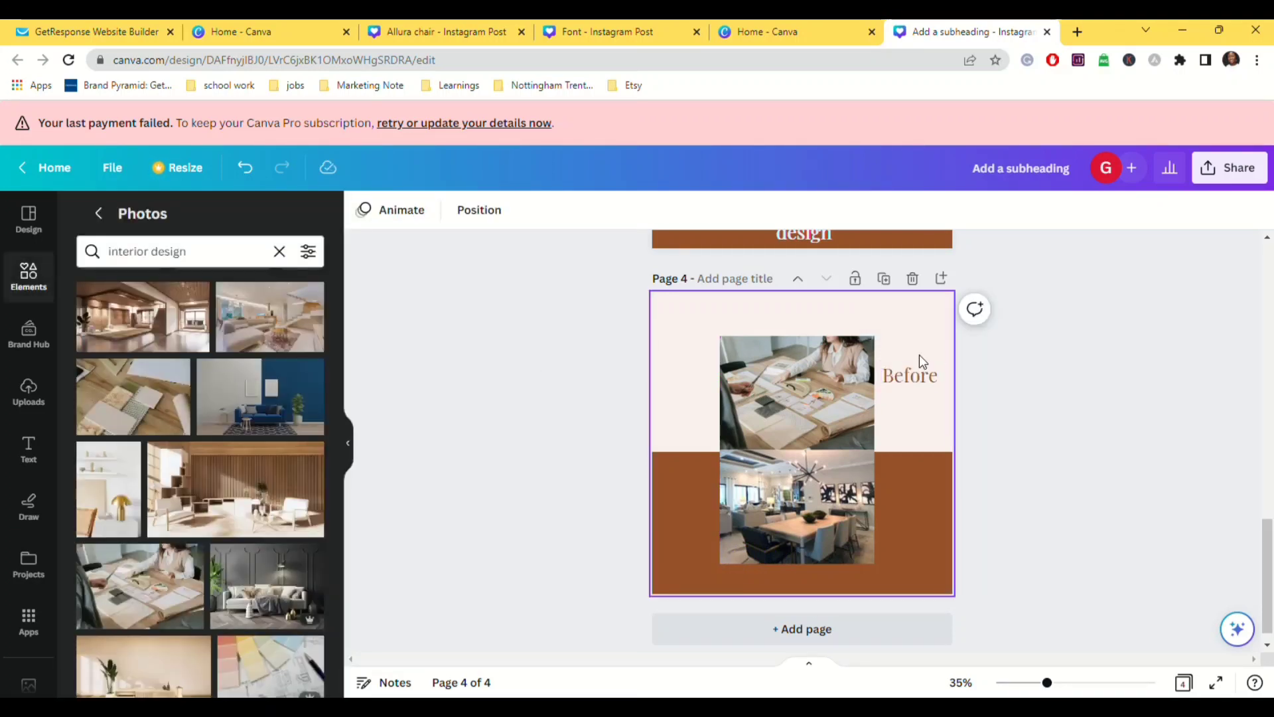
Step: Italicise and slightly raise the "Before" label, and place a matching white "After" label beside the lower photo
{"action": "left_click", "coordinate": [913, 381]}
{"action": "mouse_move", "coordinate": [914, 383]}
{"action": "left_mouse_down"}
{"action": "mouse_move", "coordinate": [902, 385]}
{"action": "mouse_move", "coordinate": [925, 367]}
{"action": "left_mouse_up"}
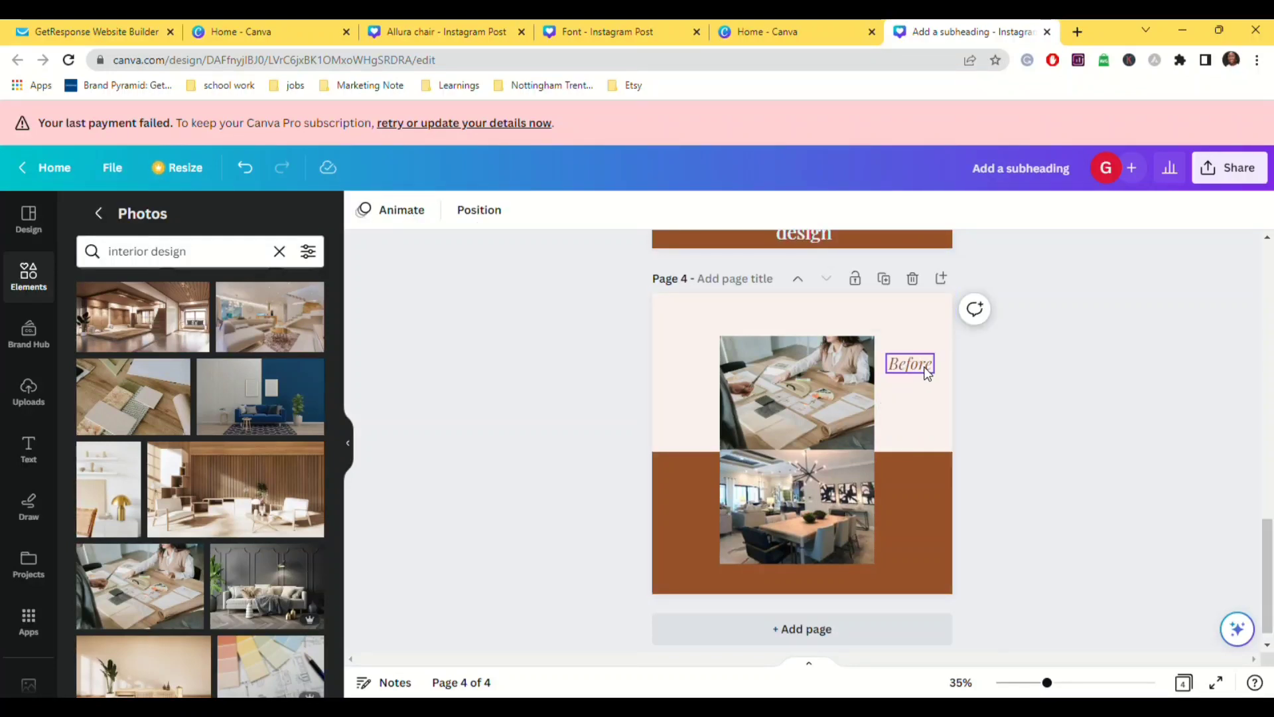
{"action": "left_click_drag", "start_coordinate": [927, 372], "coordinate": [931, 524]}
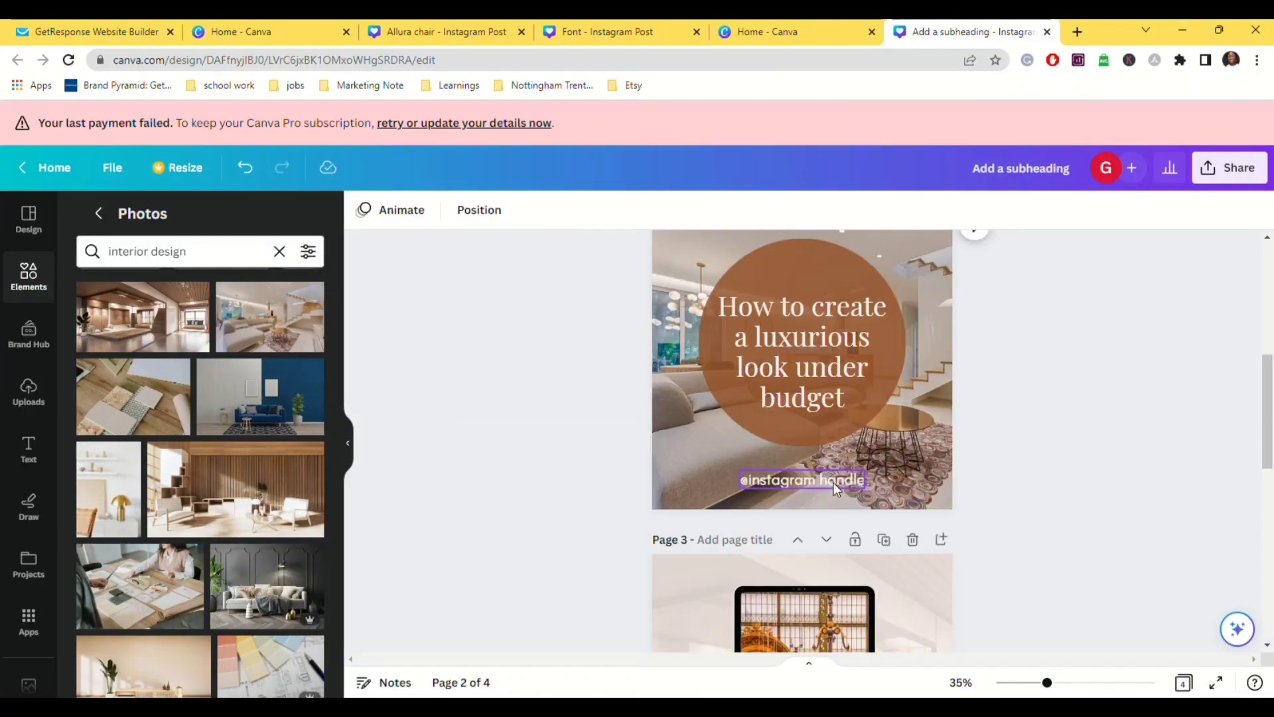
{"action": "left_click", "coordinate": [835, 487]}
{"action": "left_click_drag", "start_coordinate": [1268, 451], "coordinate": [1271, 598]}
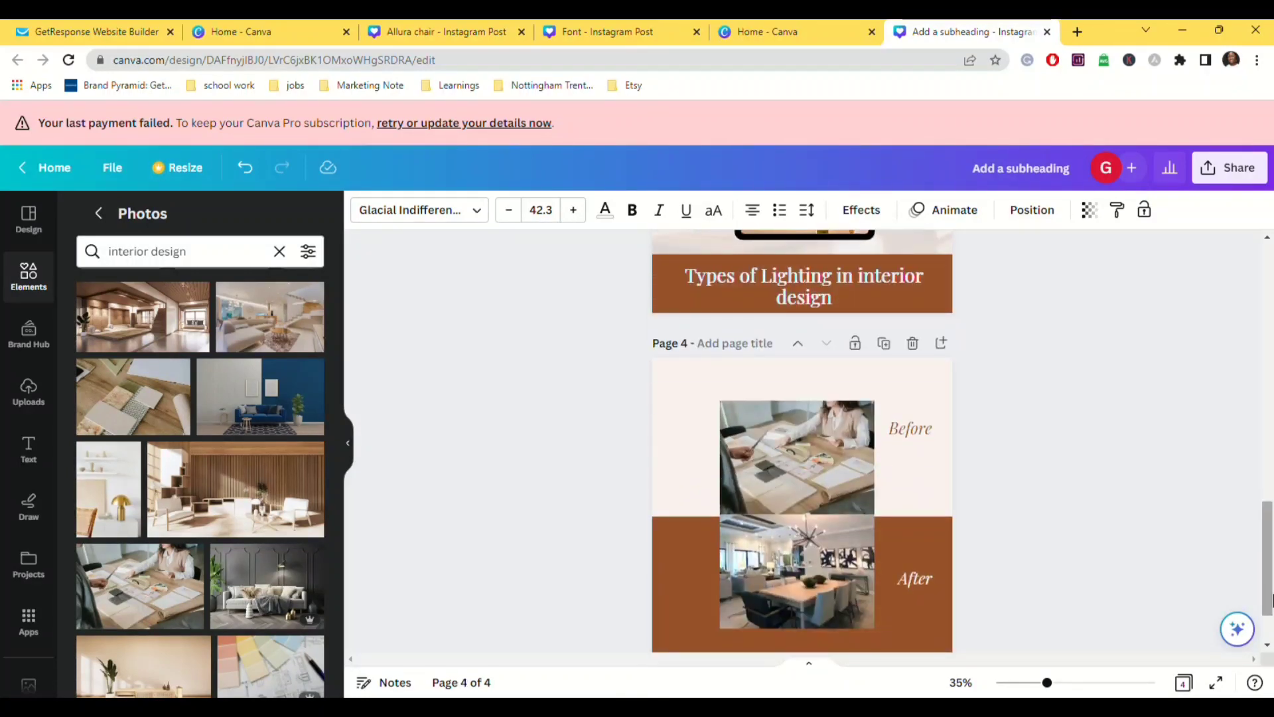
{"action": "type", "text": "@instagram handle"}
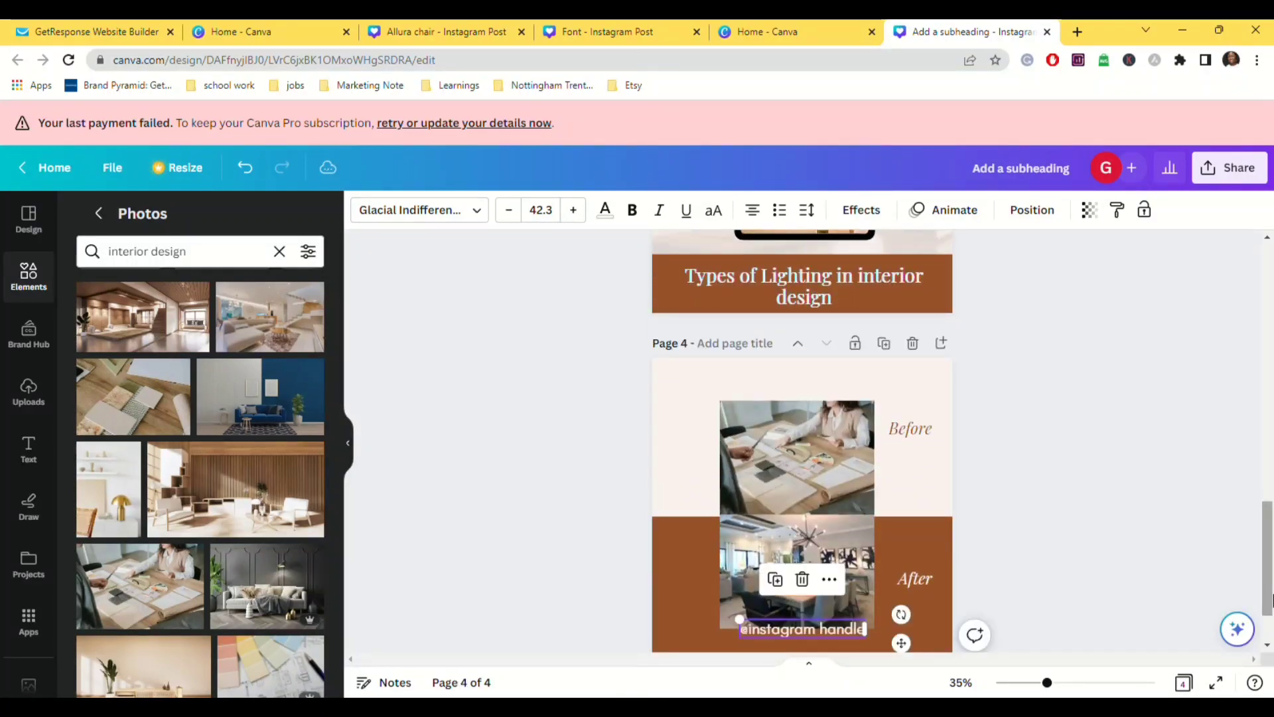
{"action": "left_click_drag", "start_coordinate": [802, 579], "coordinate": [808, 392]}
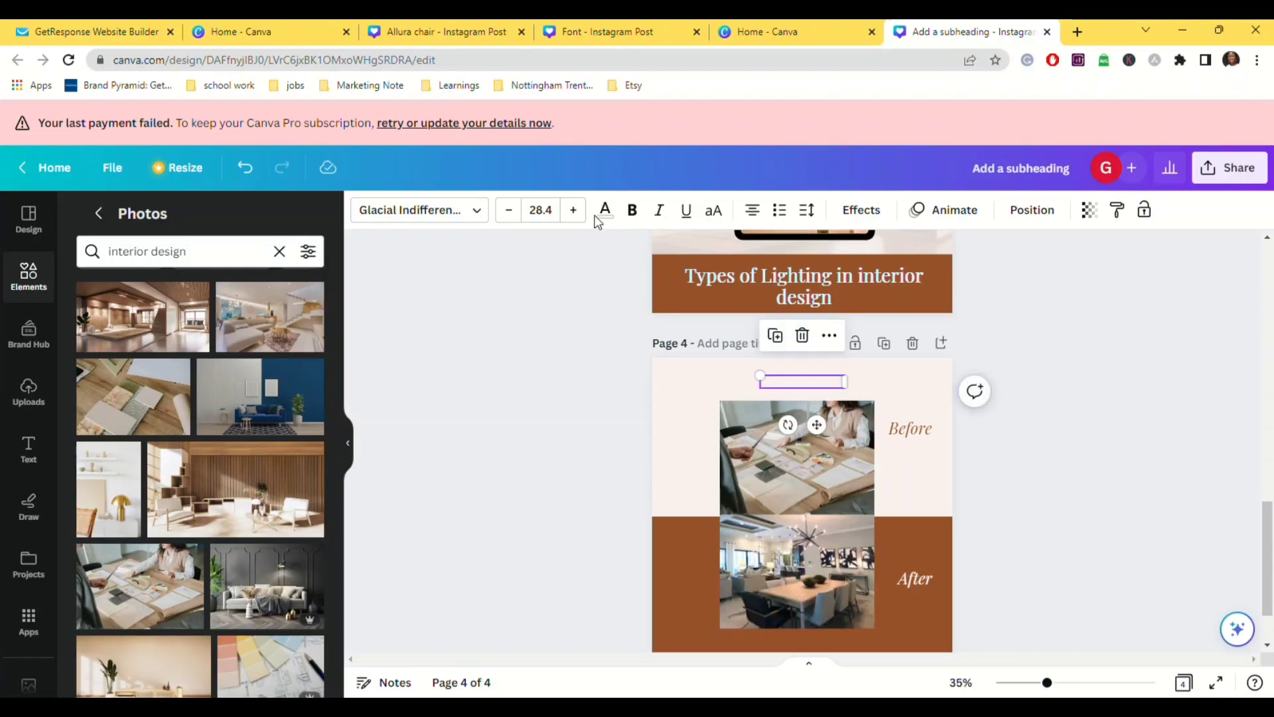
{"action": "left_click", "coordinate": [606, 212]}
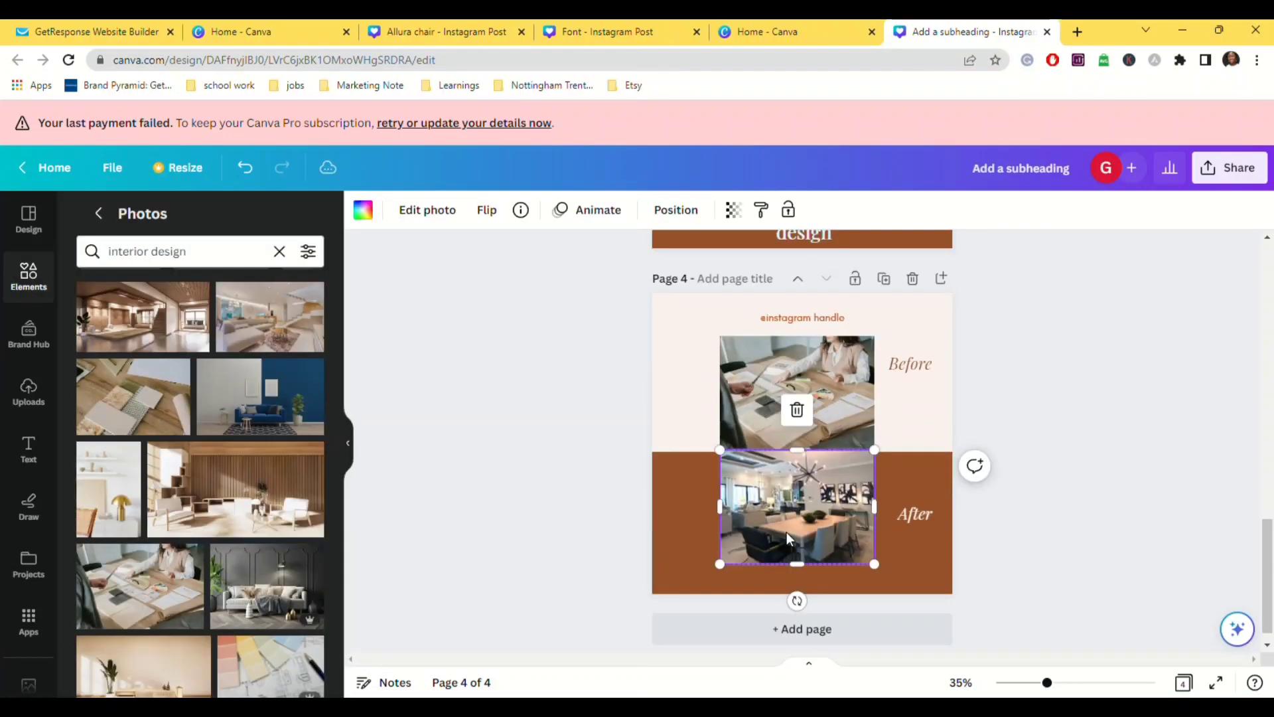
Step: Enlarge the dining room photo within its lower grid cell to crop it closer
{"action": "double_click", "coordinate": [786, 533]}
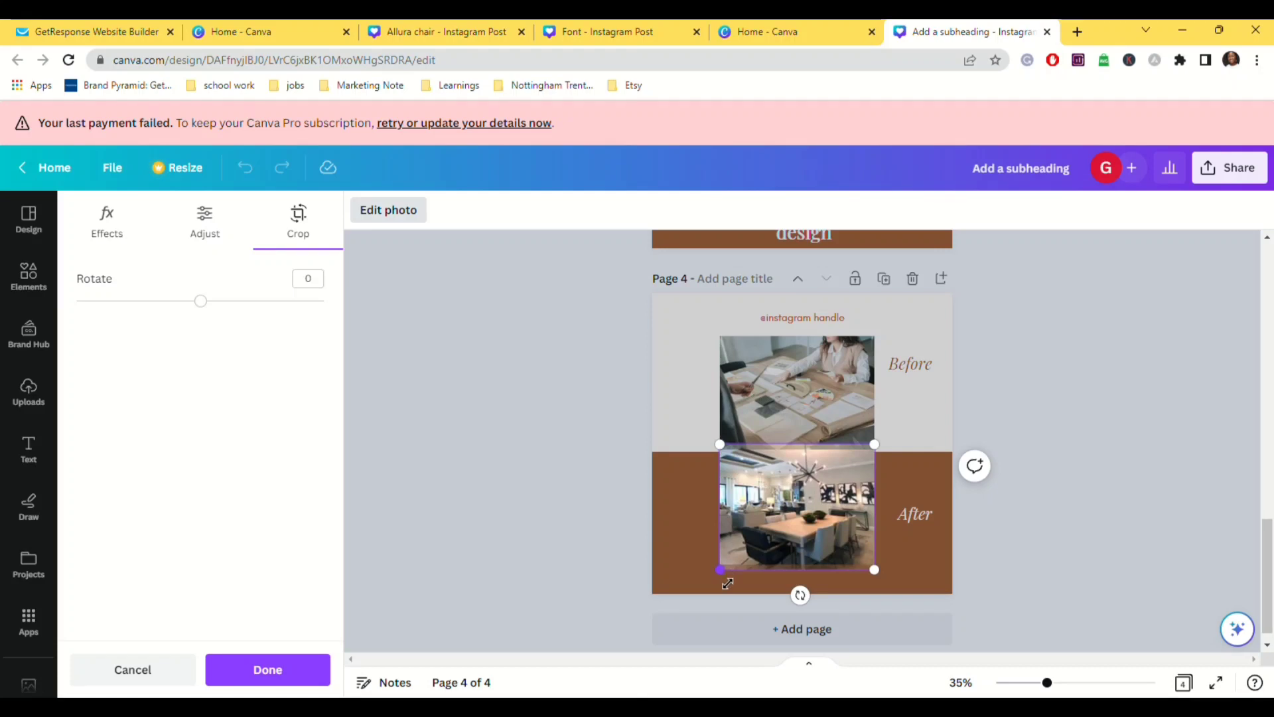
{"action": "left_click_drag", "start_coordinate": [727, 583], "coordinate": [688, 634]}
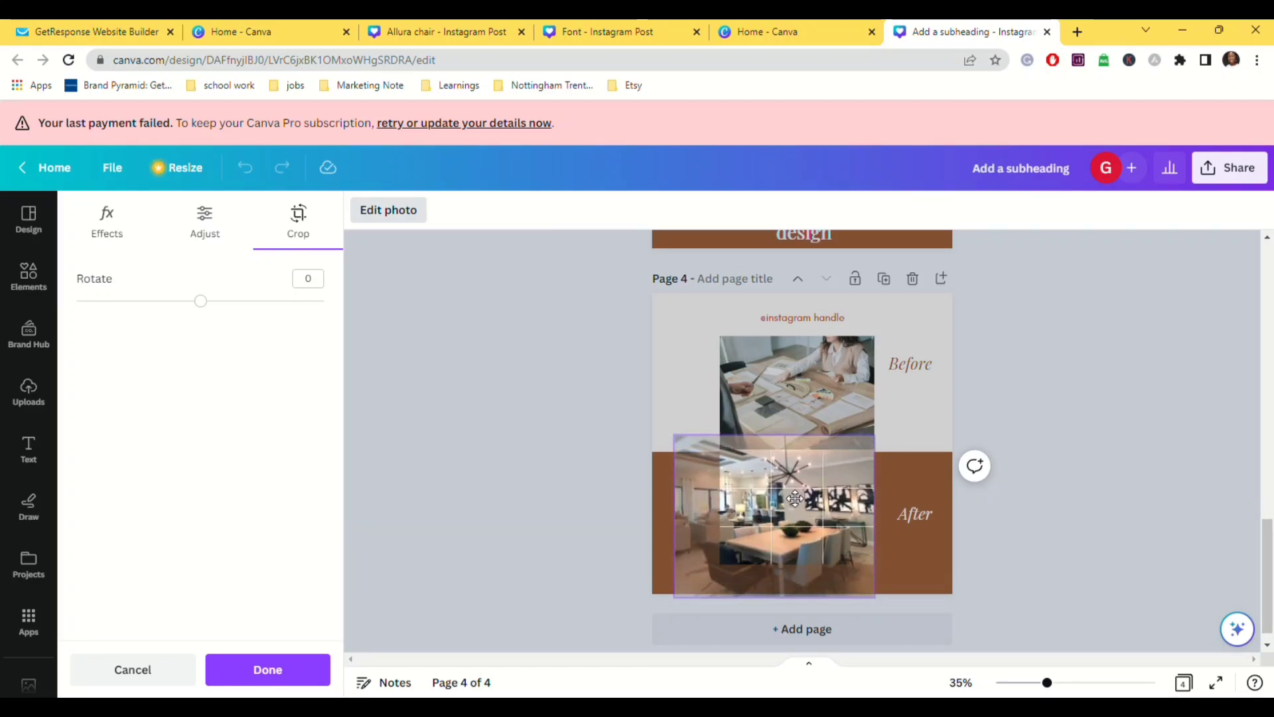
{"action": "left_click", "coordinate": [1080, 433]}
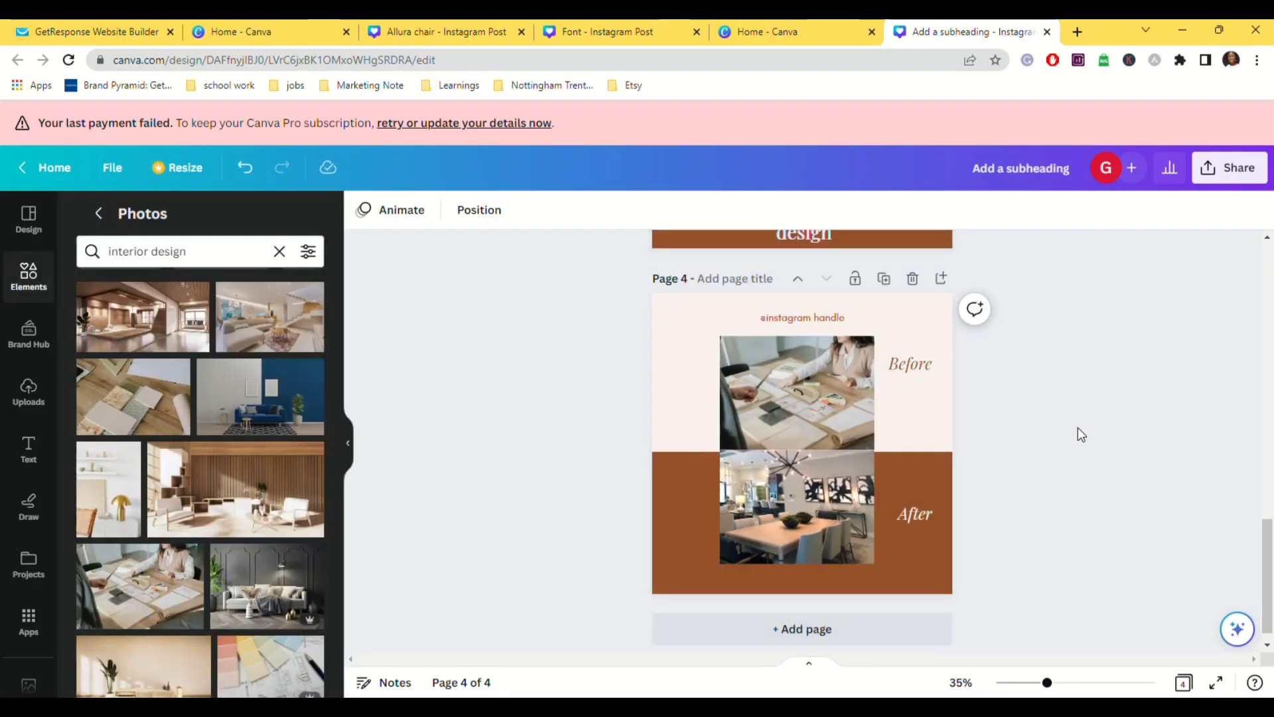
Step: Show all pages in grid view, give anyone with the link edit access to the design, and copy the collaboration link
{"action": "left_click", "coordinate": [1183, 682]}
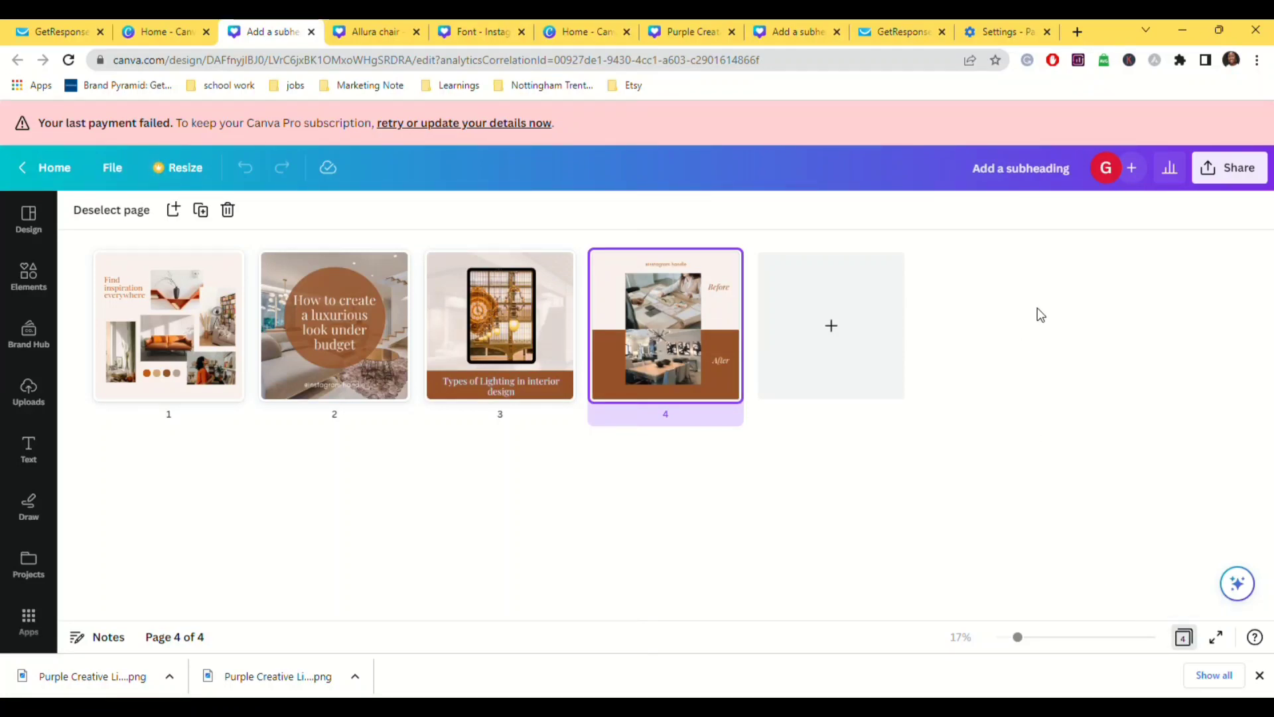
{"action": "left_click", "coordinate": [1239, 168]}
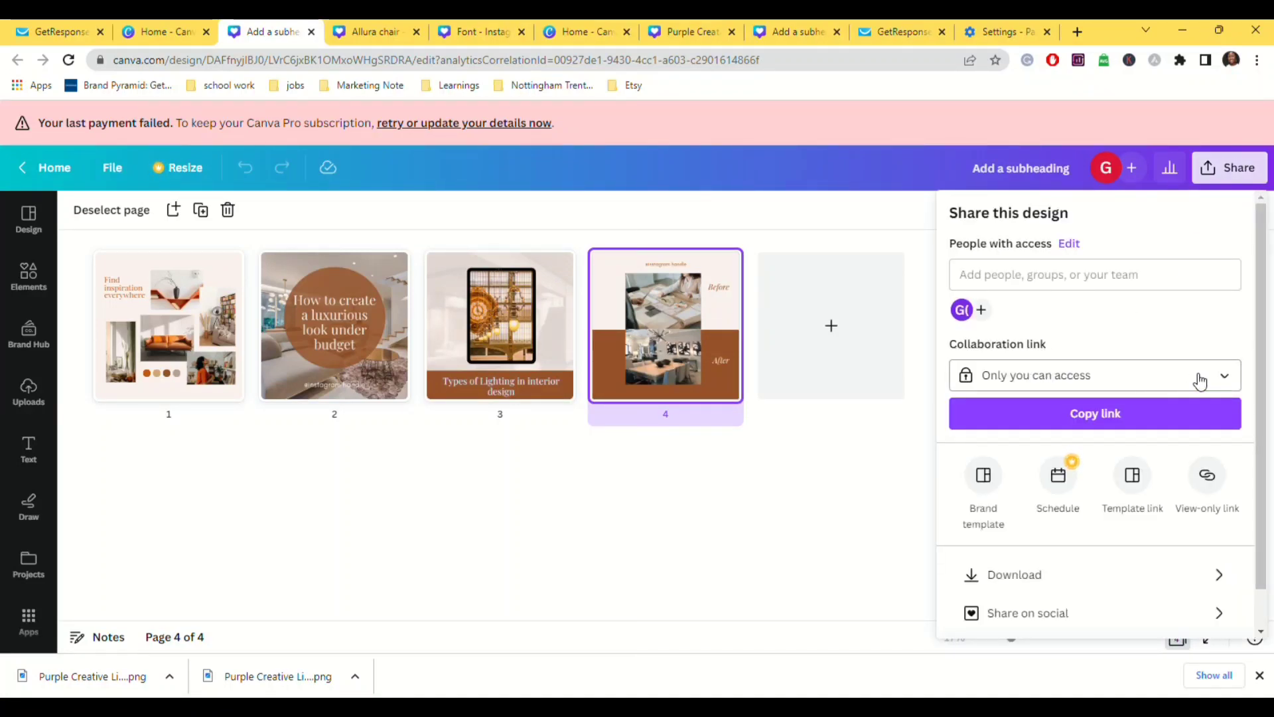
{"action": "left_click", "coordinate": [1224, 377]}
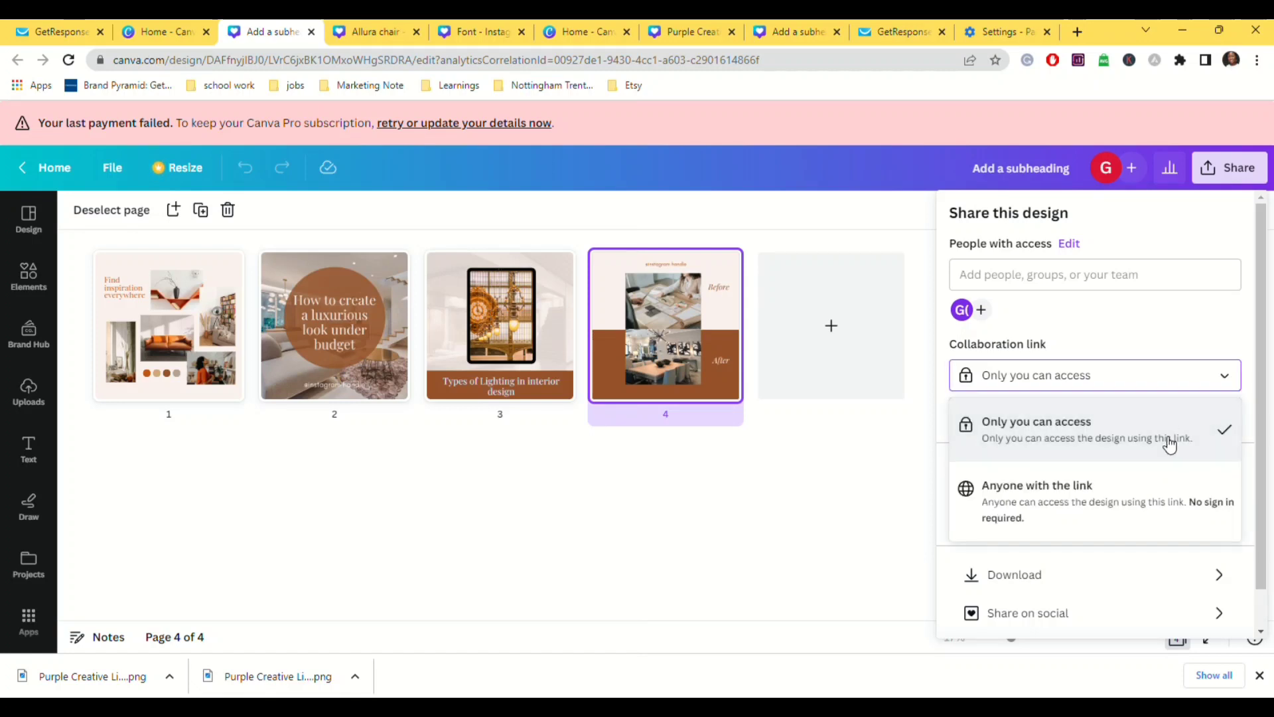
{"action": "left_click", "coordinate": [1091, 511]}
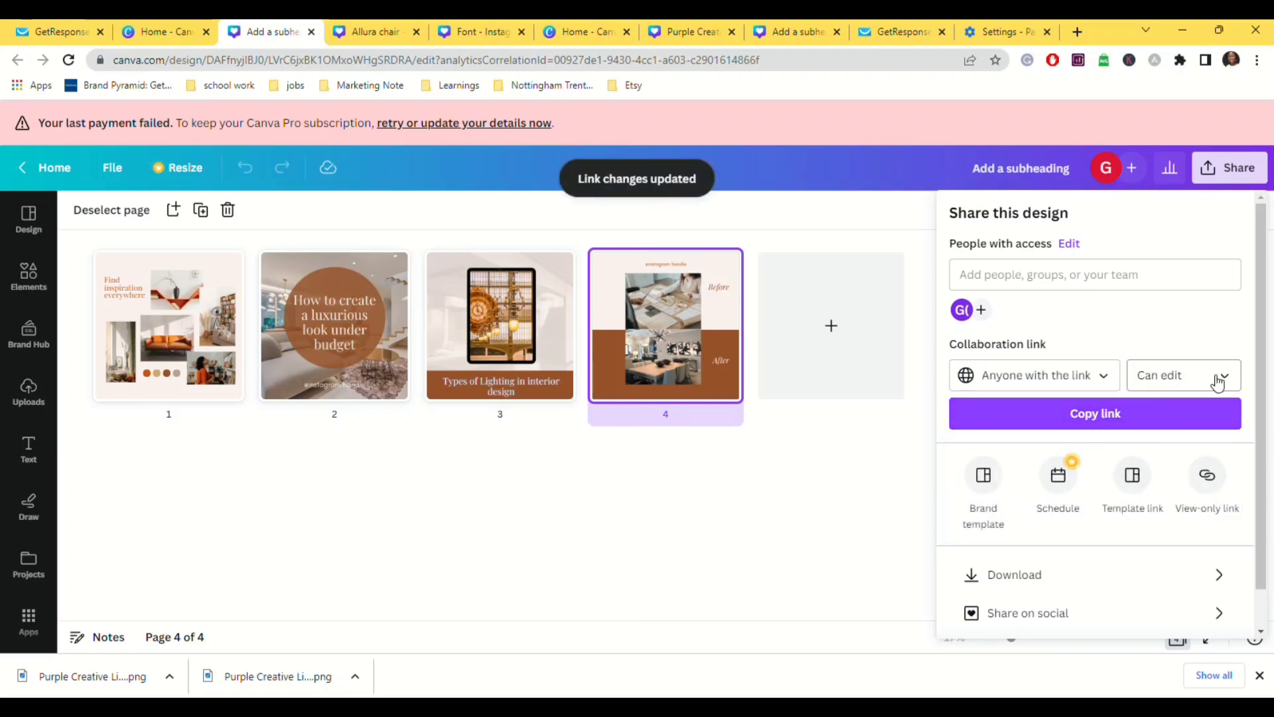
{"action": "left_click", "coordinate": [1235, 382]}
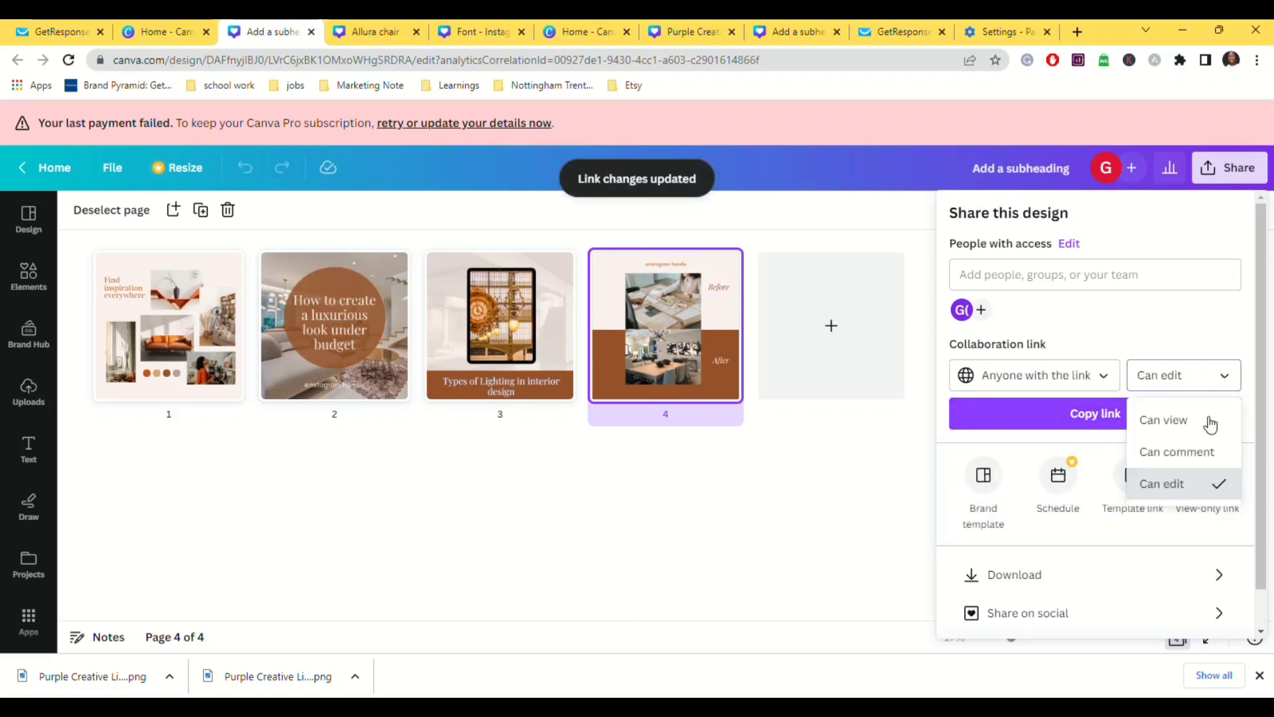
{"action": "left_click", "coordinate": [1191, 492]}
{"action": "left_click", "coordinate": [1136, 413]}
Step: Create a template link for the design, copy it and return to the sharing options
{"action": "scroll", "coordinate": [1224, 517], "scroll_direction": "down", "scroll_amount": 1}
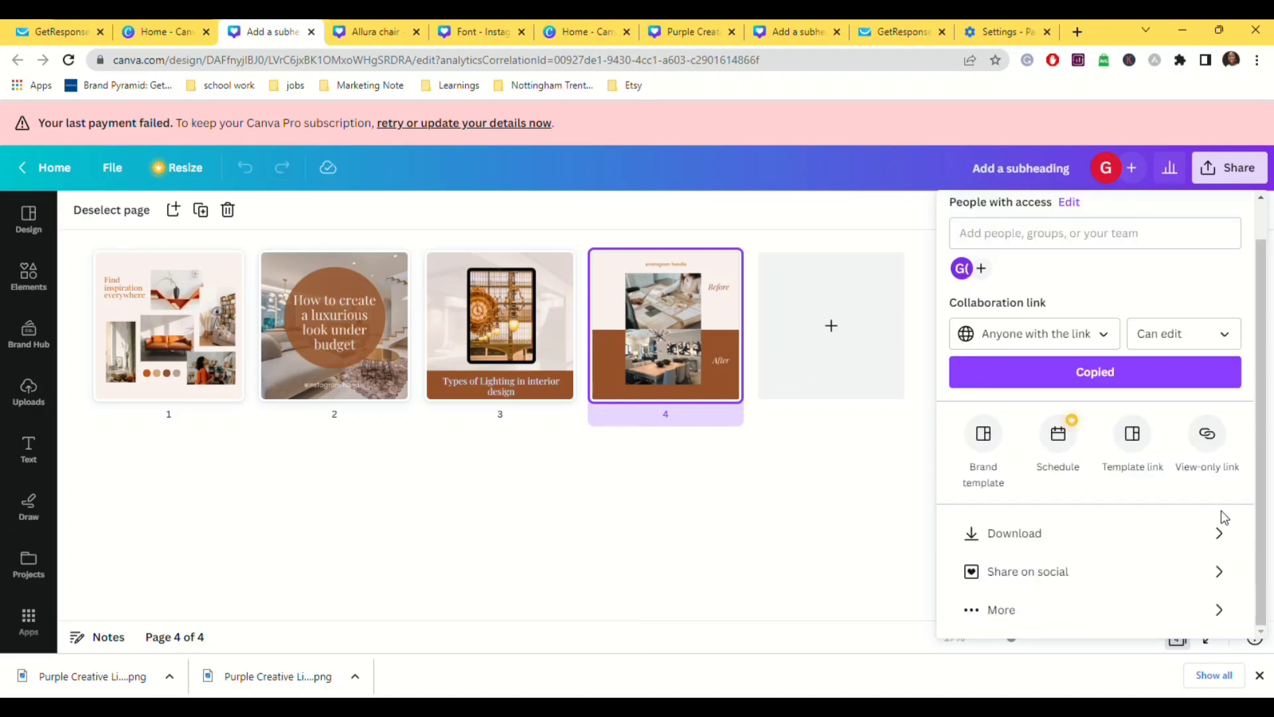
{"action": "left_click", "coordinate": [1135, 438]}
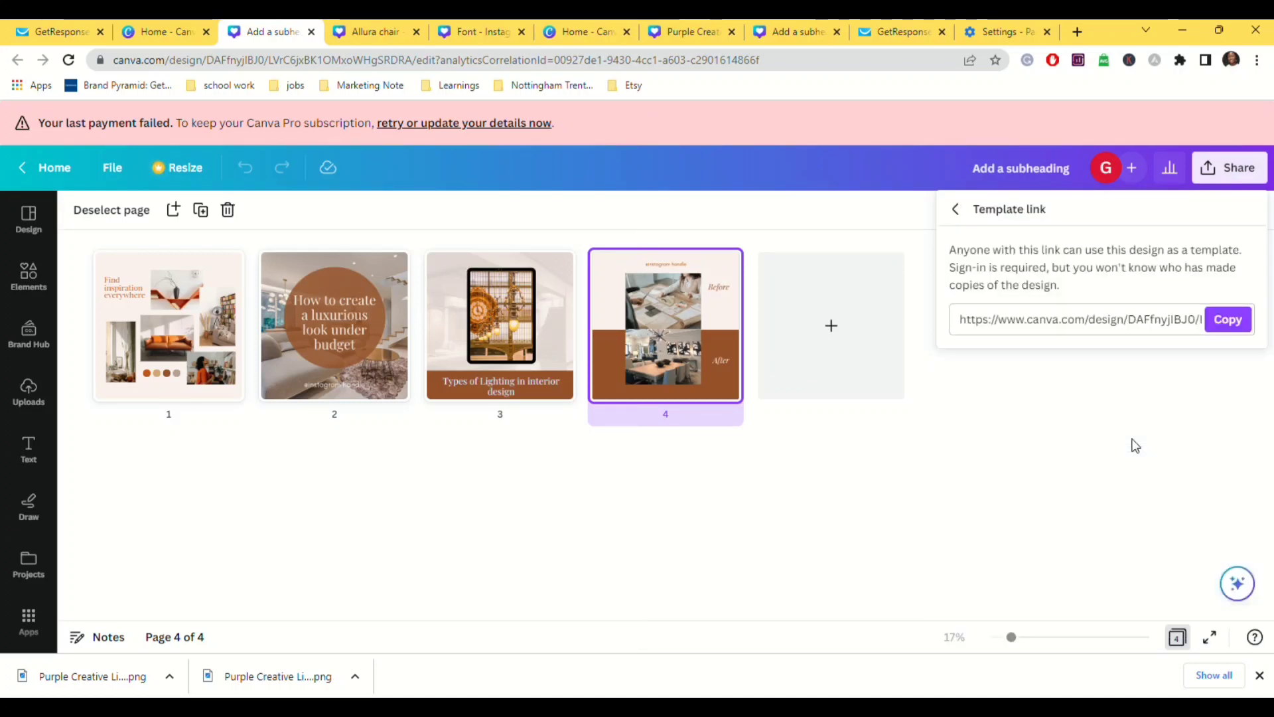
{"action": "left_click", "coordinate": [1229, 321]}
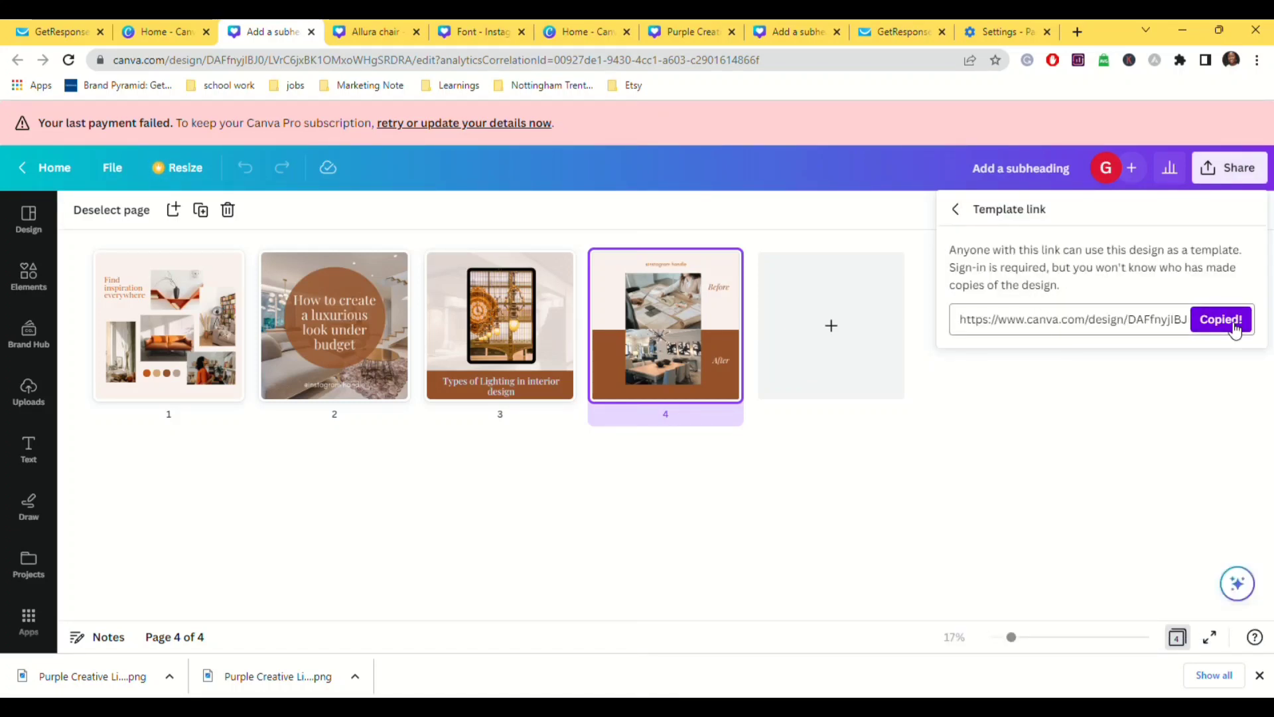
{"action": "left_click", "coordinate": [956, 211]}
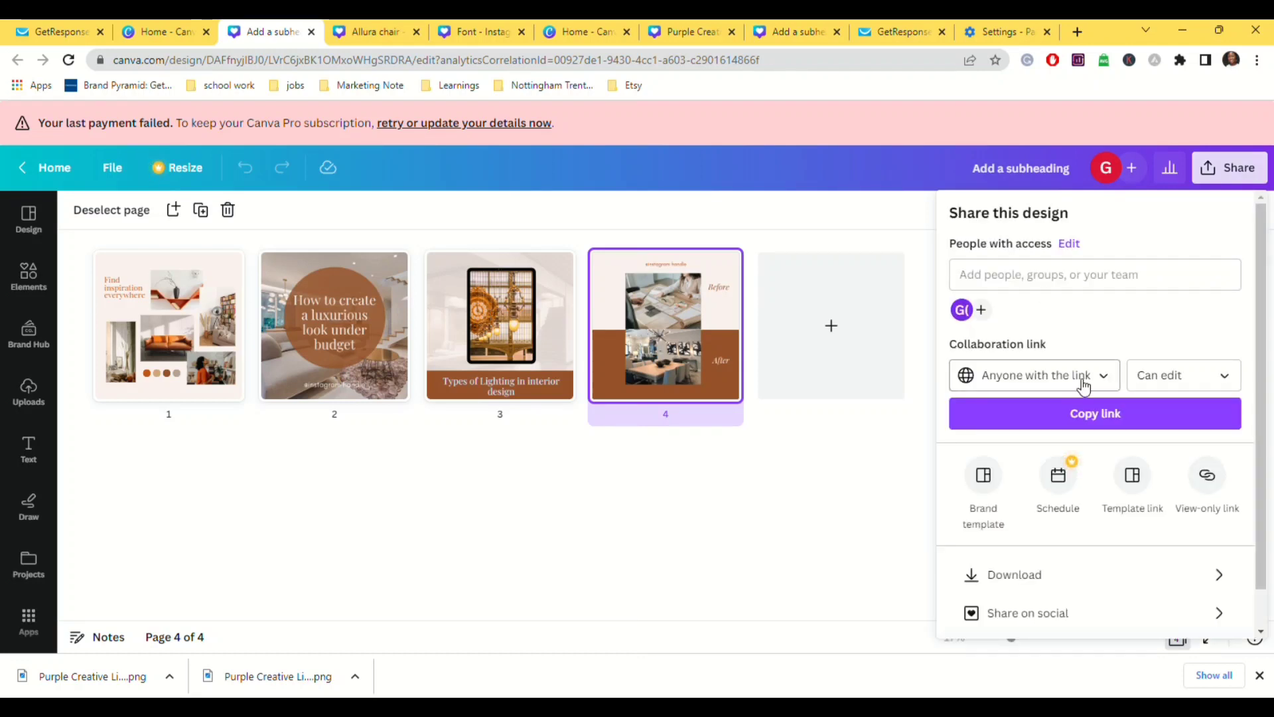
Step: Open the download settings and review the available file types for exporting the pages
{"action": "left_click", "coordinate": [1093, 578]}
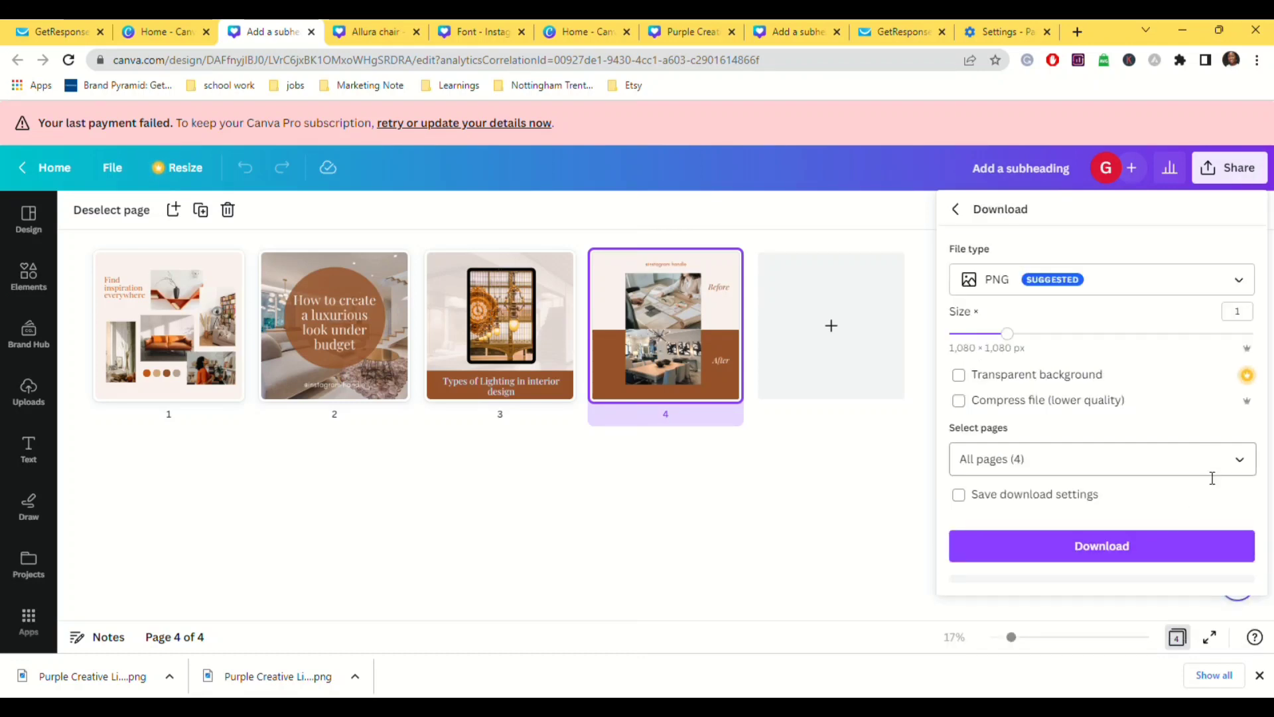
{"action": "left_click", "coordinate": [1225, 279]}
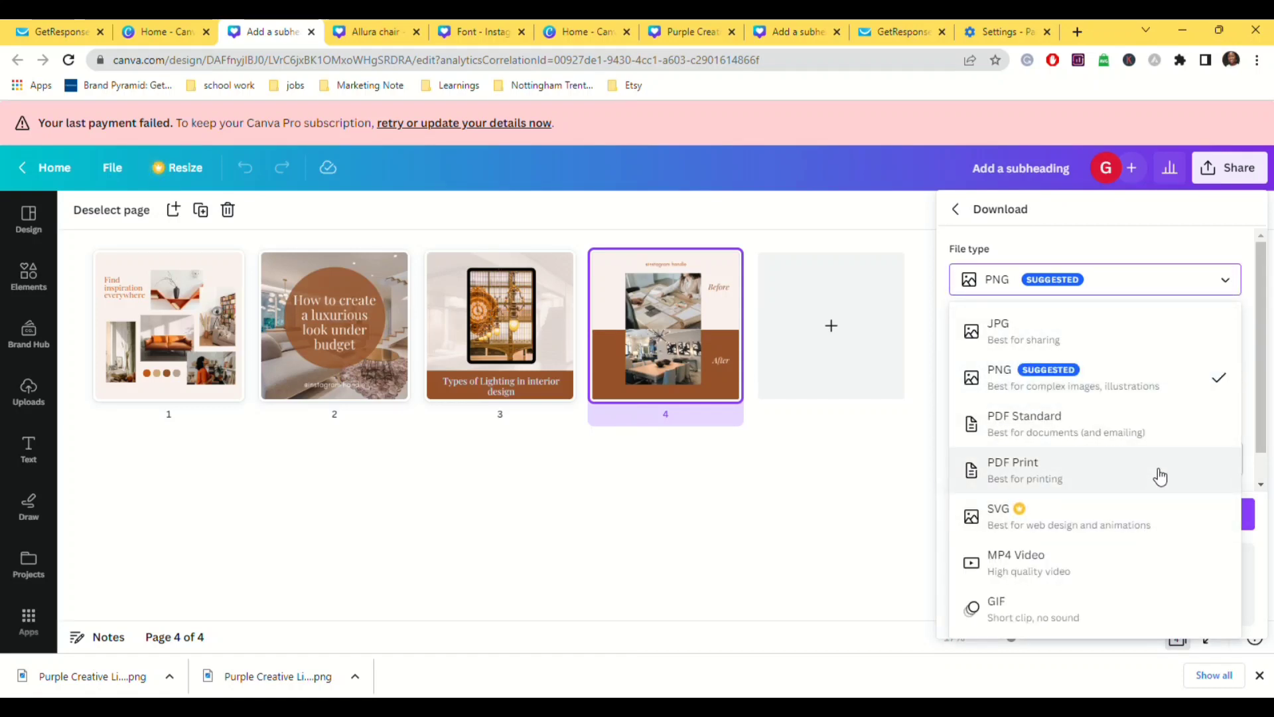
{"action": "left_click", "coordinate": [850, 480]}
{"action": "left_click", "coordinate": [856, 481]}
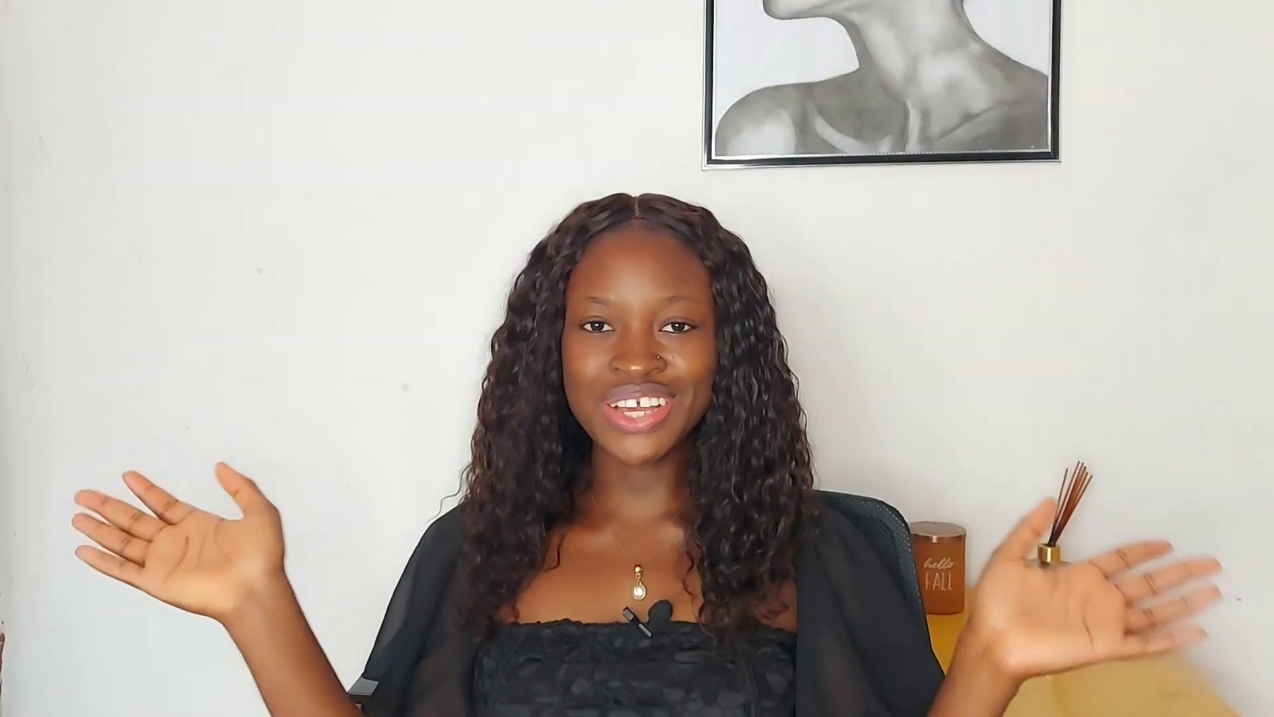